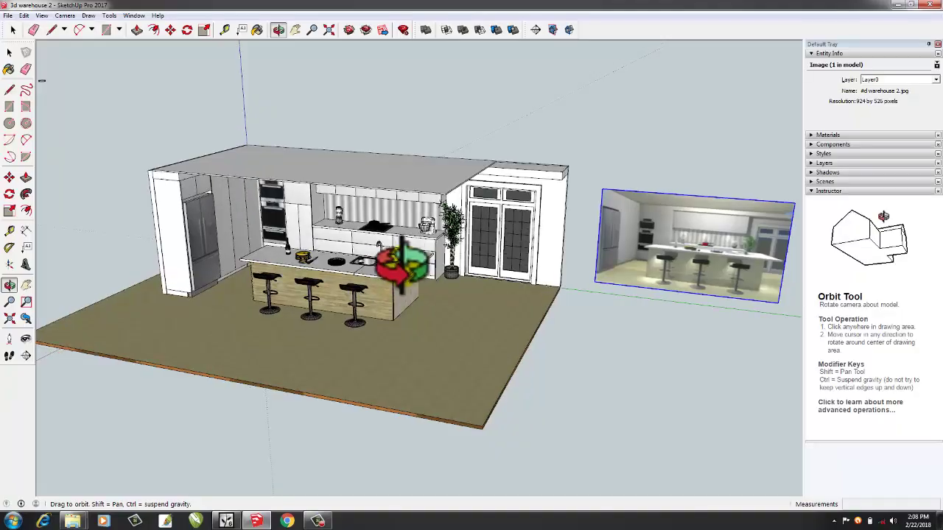
# Step: Orbit the SketchUp kitchen model down to a lower, more front-on viewing angle
pyautogui.moveTo(405, 263)
pyautogui.mouseDown()
pyautogui.moveTo(390, 265)
pyautogui.moveTo(385, 316)
pyautogui.moveTo(389, 263)
pyautogui.moveTo(420, 263)
pyautogui.moveTo(418, 232)
pyautogui.moveTo(369, 221)
pyautogui.moveTo(381, 238)
pyautogui.mouseUp()
pyautogui.press('space')
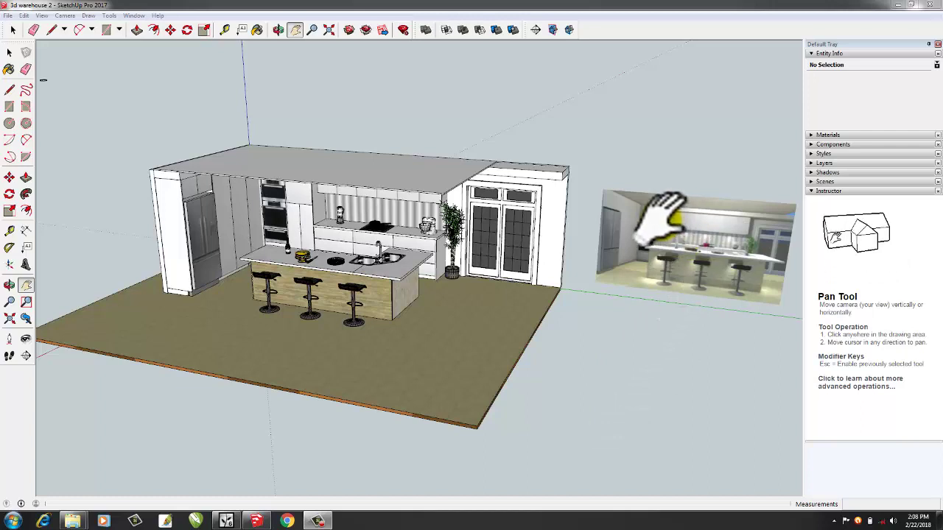
pyautogui.click(9, 52)
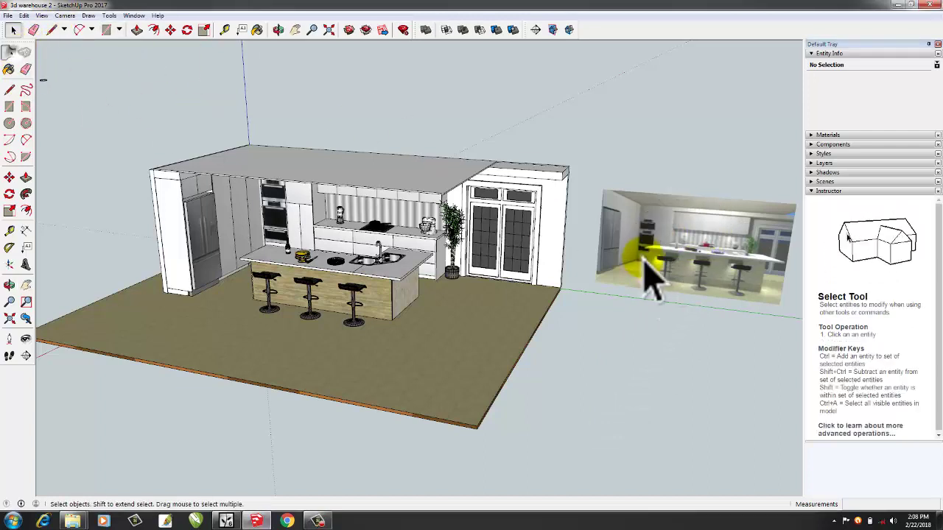
pyautogui.click(700, 251)
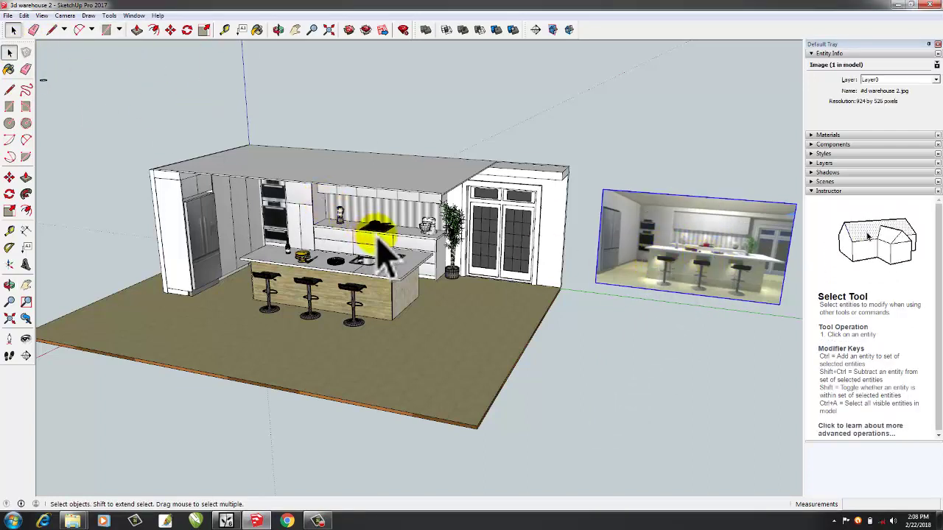
pyautogui.press('o')
pyautogui.moveTo(432, 273)
pyautogui.mouseDown()
pyautogui.moveTo(316, 253)
pyautogui.moveTo(295, 210)
pyautogui.moveTo(376, 254)
pyautogui.moveTo(447, 261)
pyautogui.moveTo(379, 270)
pyautogui.moveTo(390, 302)
pyautogui.moveTo(333, 268)
pyautogui.moveTo(426, 231)
pyautogui.moveTo(385, 221)
pyautogui.mouseUp()
pyautogui.press('space')
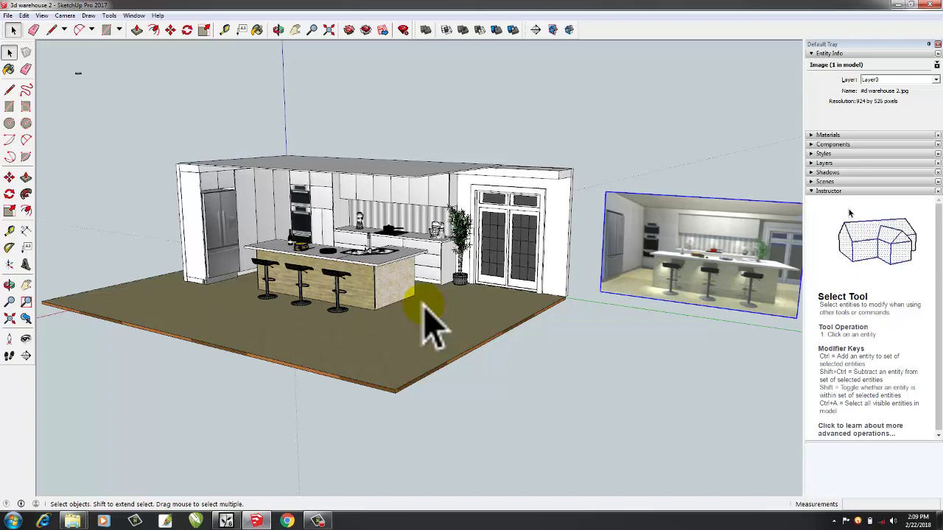
# Step: Export the kitchen model to the Desktop as a COLLADA .dae file and bring up Lumion
pyautogui.click(8, 17)
pyautogui.moveTo(25, 168)
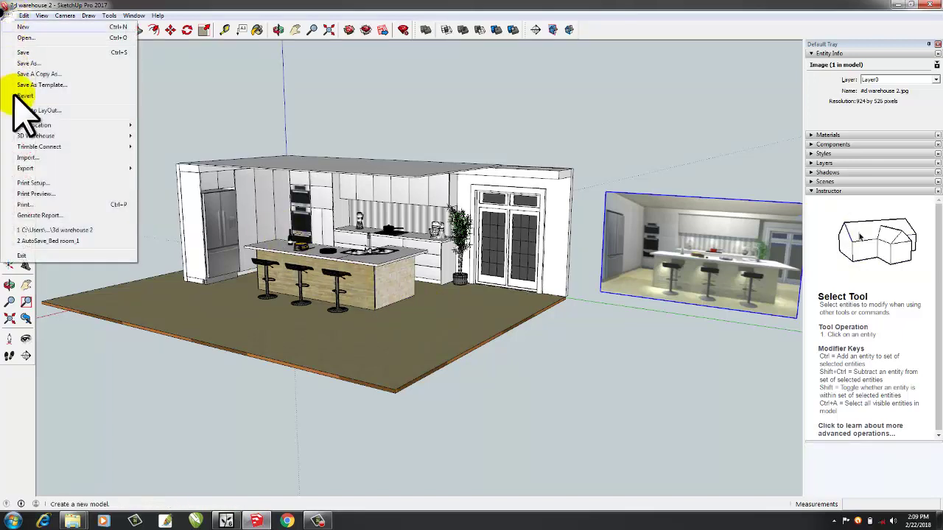
pyautogui.click(121, 168)
pyautogui.click(159, 170)
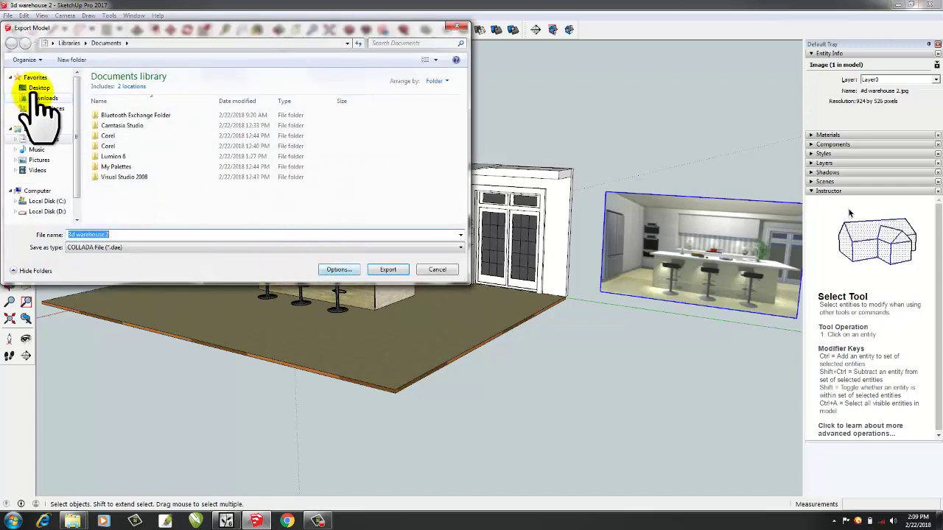
pyautogui.click(36, 88)
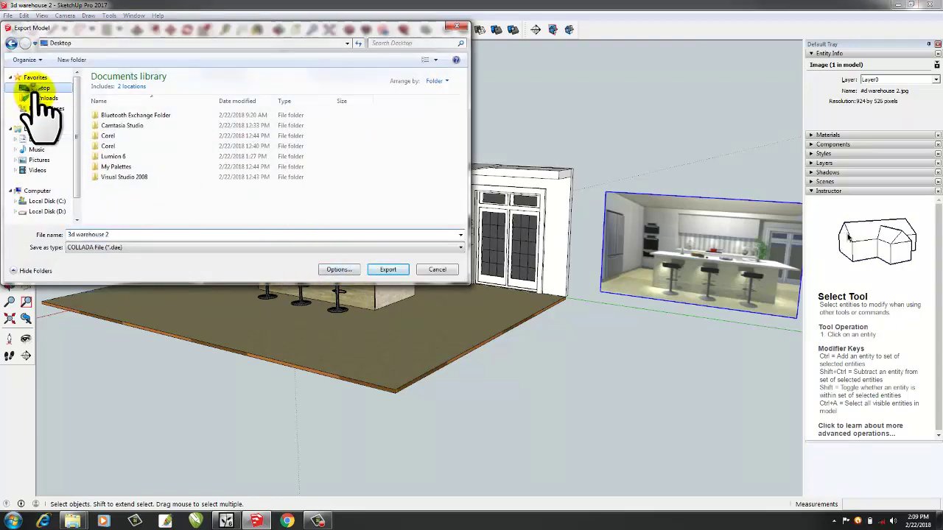
pyautogui.click(387, 271)
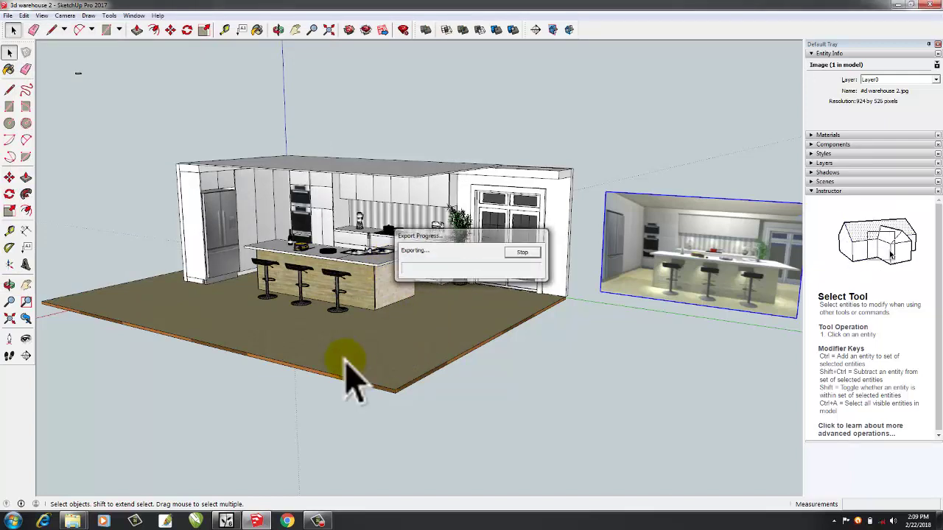
pyautogui.click(227, 521)
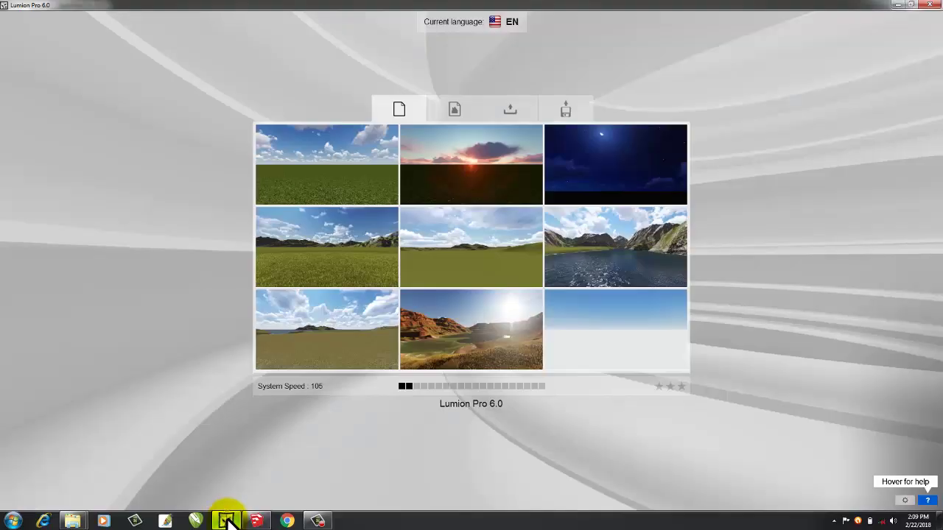
# Step: Start a Plain grassland scene and import 3d warehouse 2.dae from the Desktop into it
pyautogui.click(348, 167)
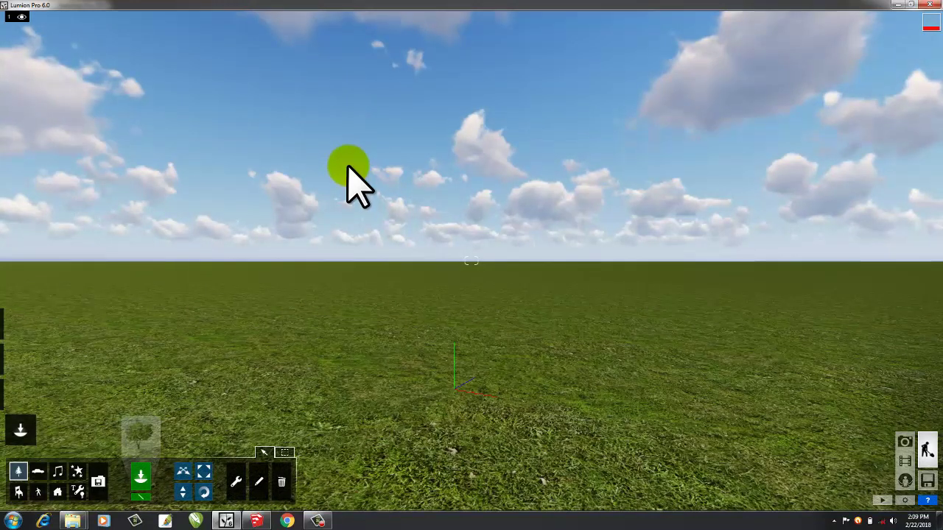
pyautogui.moveTo(348, 168); pyautogui.dragTo(317, 320)
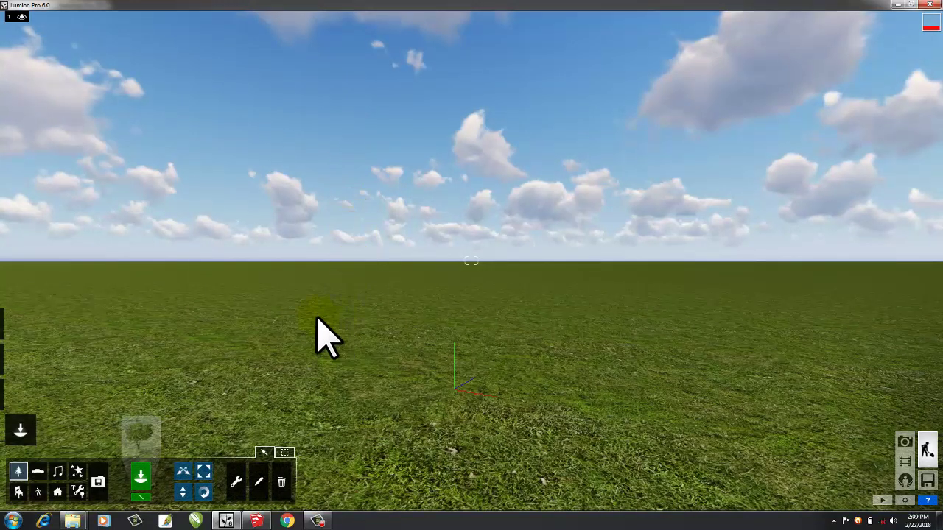
pyautogui.click(100, 480)
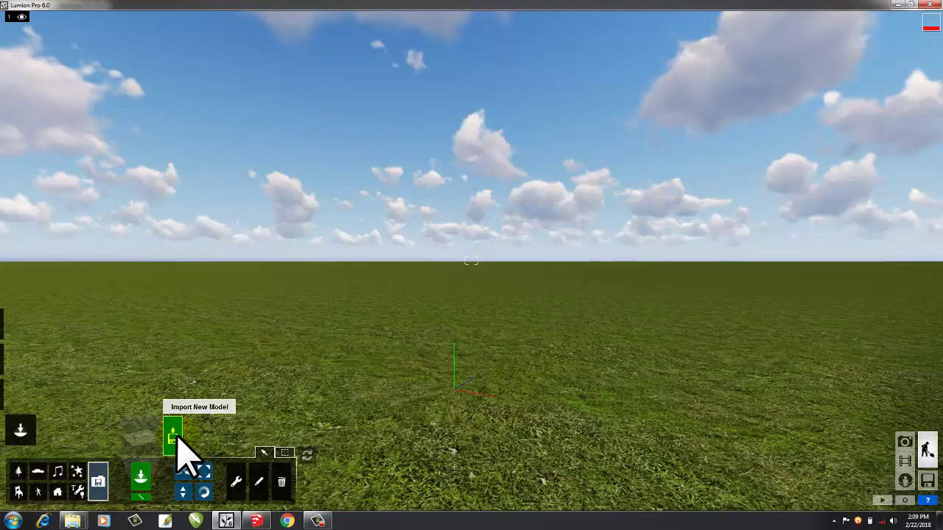
pyautogui.click(177, 437)
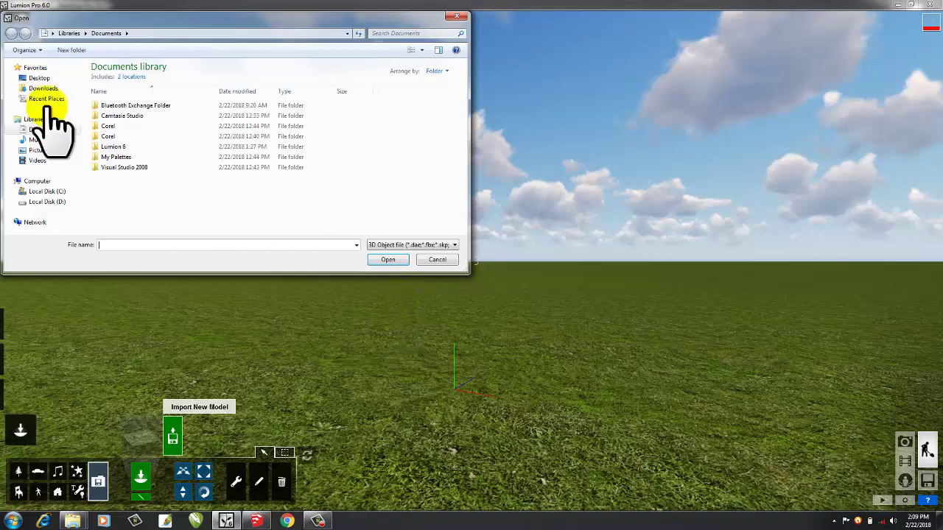
pyautogui.click(36, 78)
pyautogui.click(132, 156)
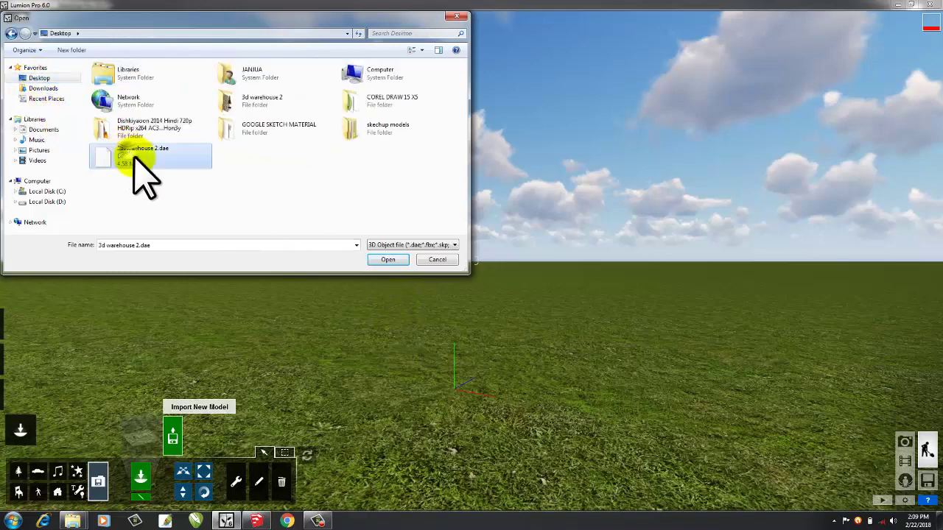
pyautogui.click(383, 260)
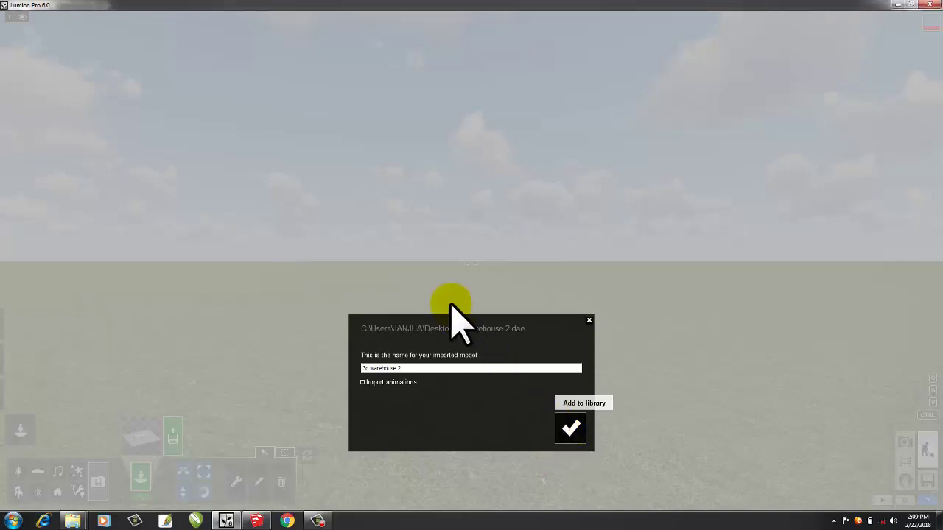
pyautogui.press('Return')
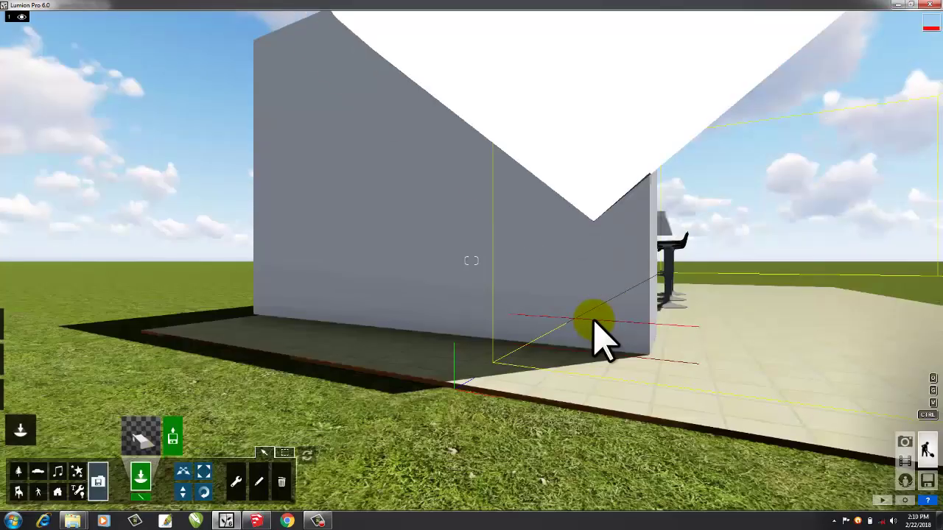
# Step: Fly the camera around to a front view framing the kitchen island, stools and doors
pyautogui.press('d')
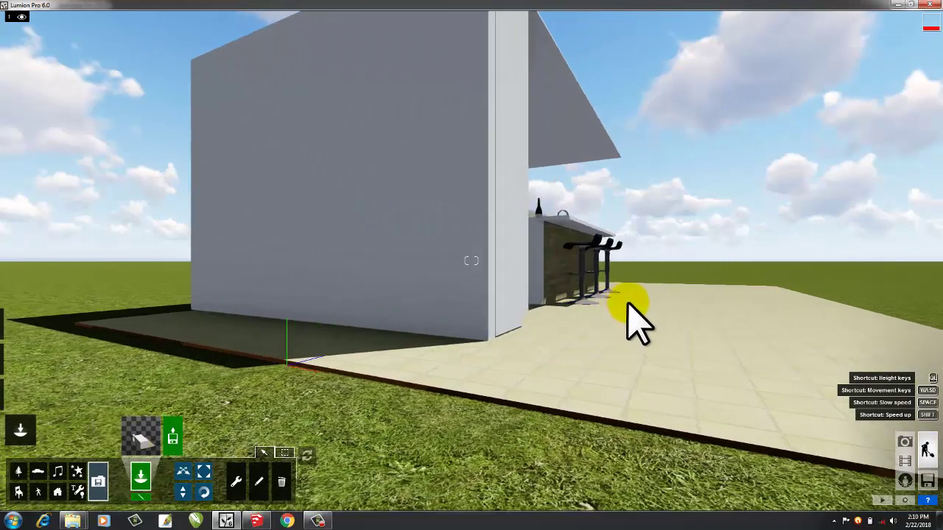
pyautogui.moveTo(597, 324); pyautogui.dragTo(646, 318, button='right')
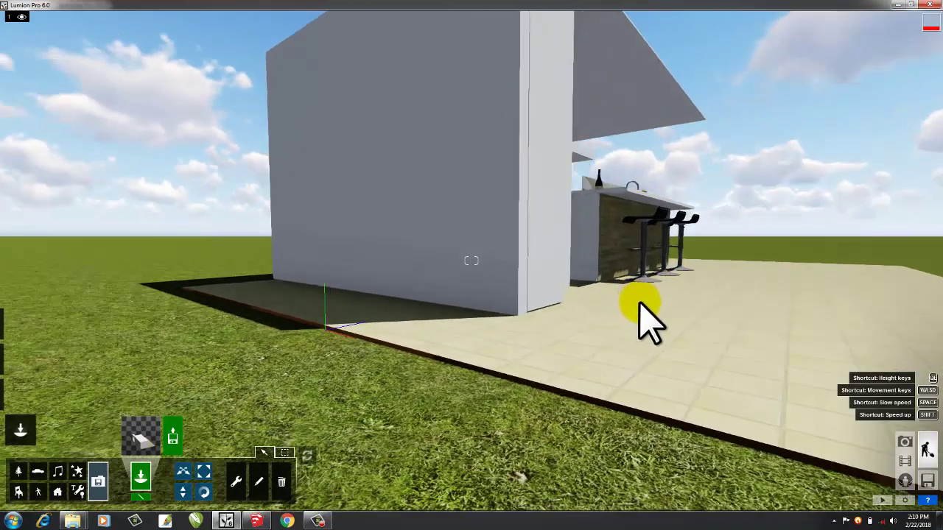
pyautogui.press('d')
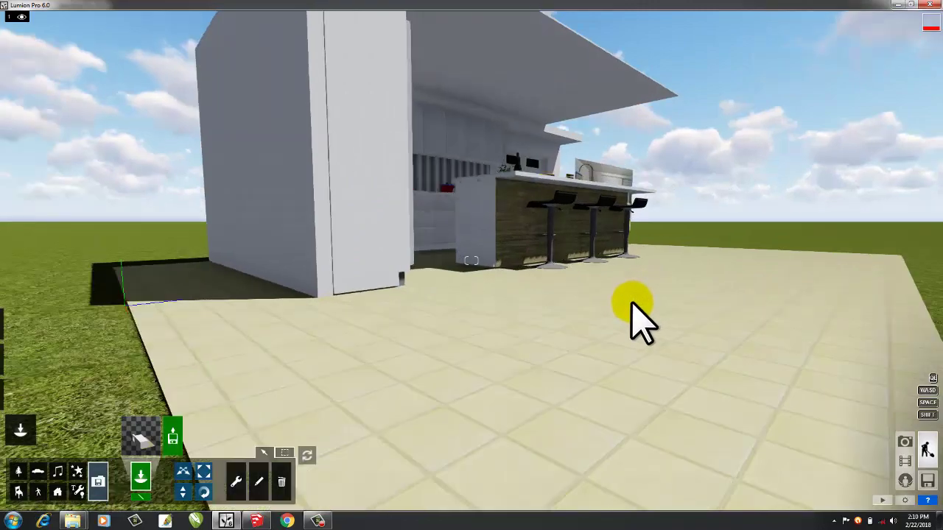
pyautogui.press('d')
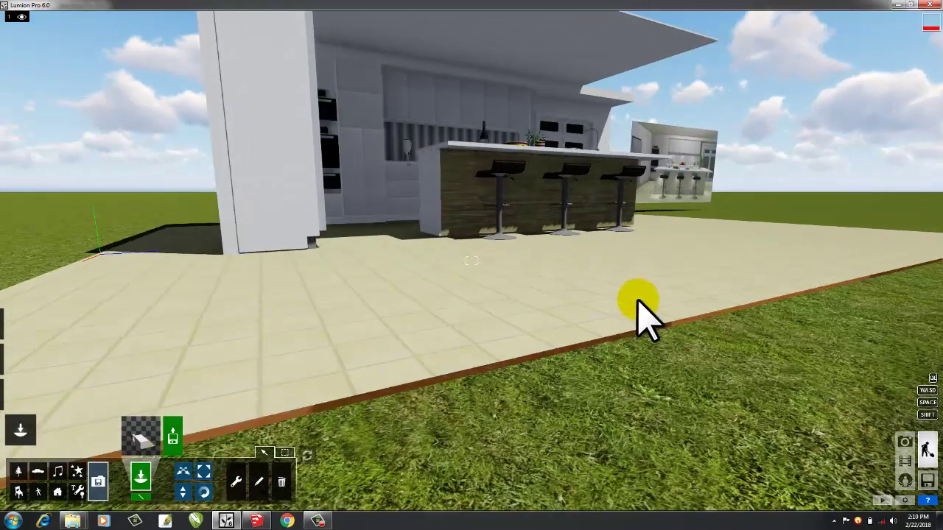
pyautogui.press('w')
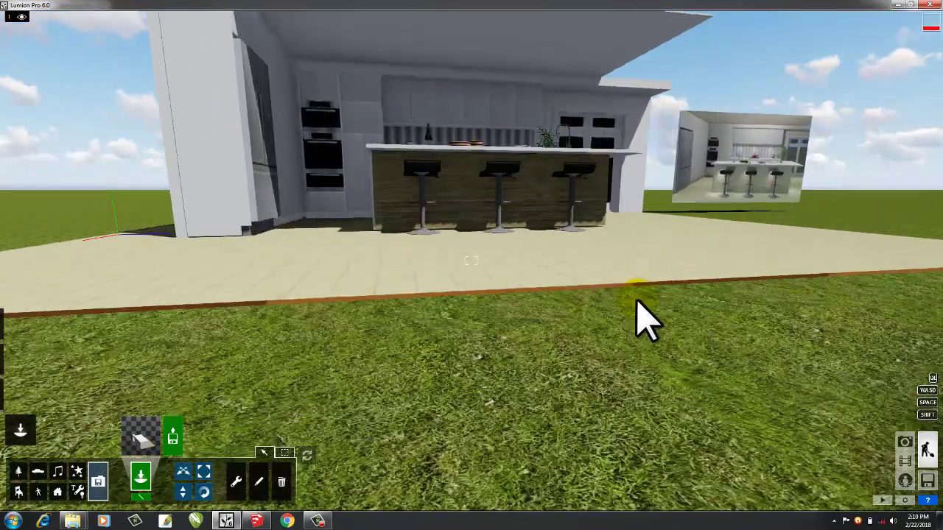
pyautogui.press('d')
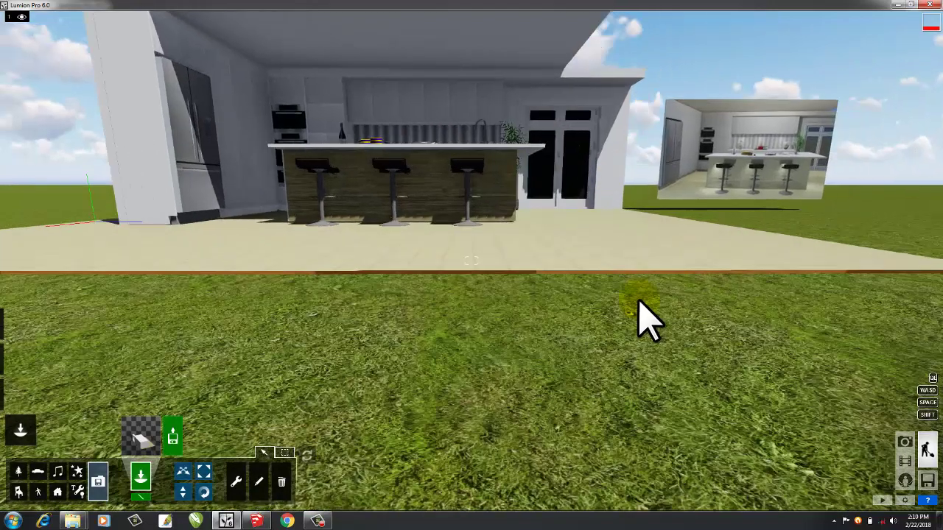
pyautogui.press('d')
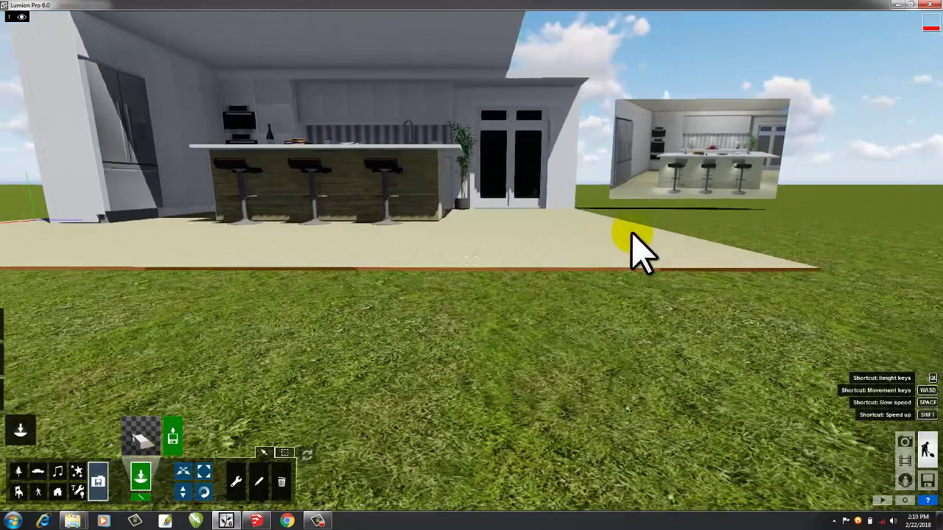
pyautogui.press('q')
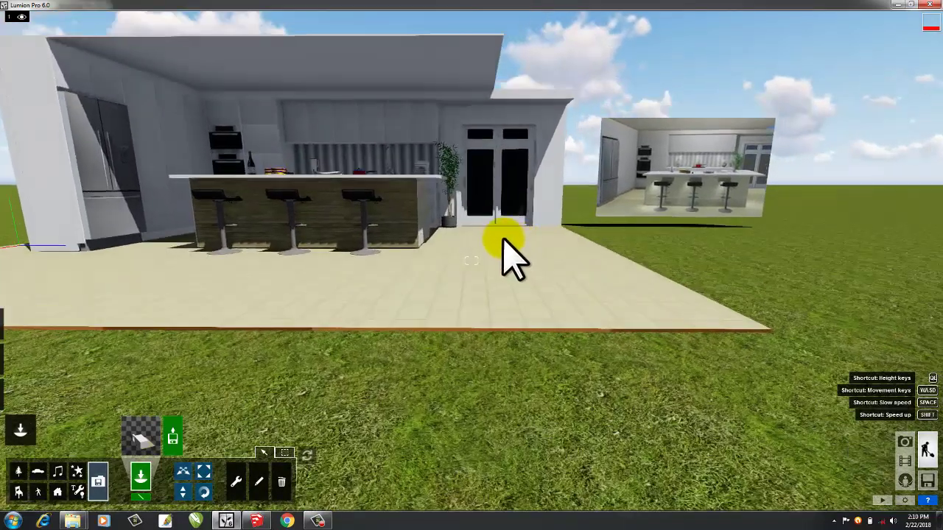
pyautogui.press('a')
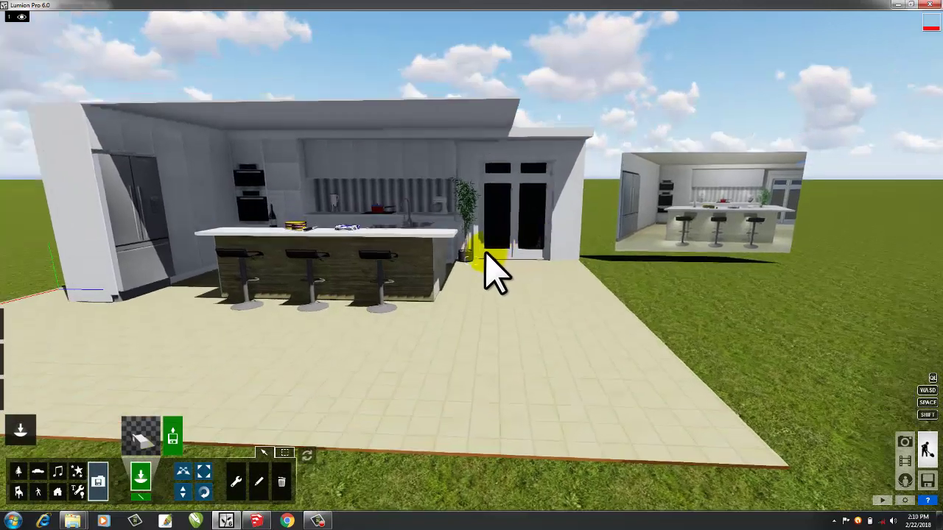
pyautogui.press('d')
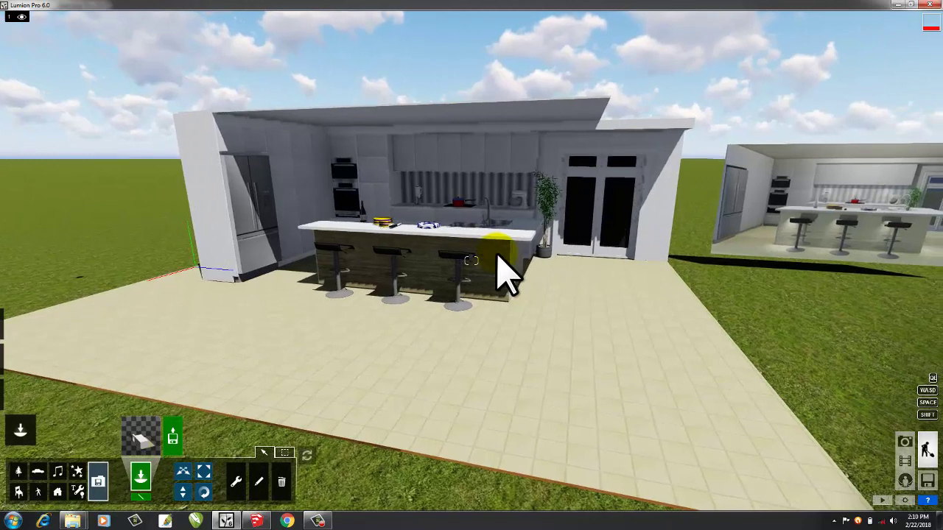
# Step: Replace the white outer walls with the Indoor material Carpet Domestic 003 1024
pyautogui.click(389, 274)
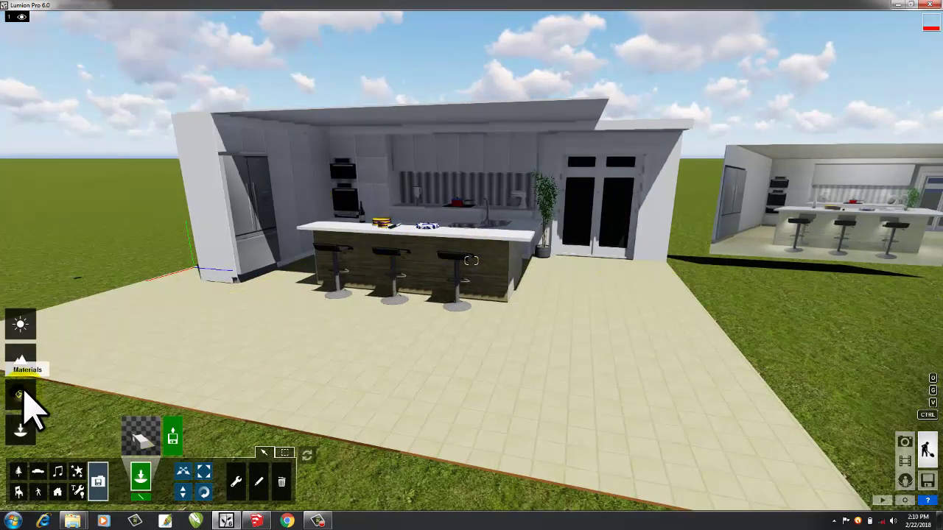
pyautogui.click(407, 249)
pyautogui.click(214, 228)
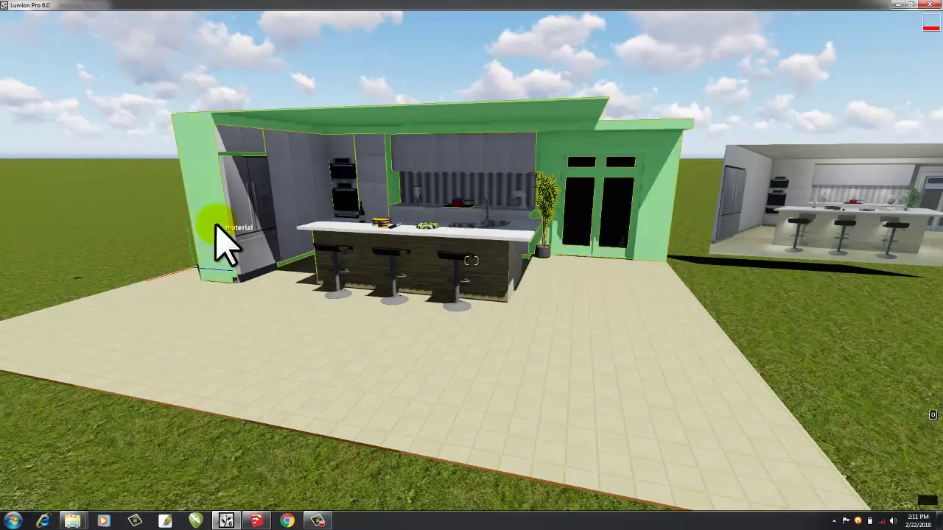
pyautogui.click(107, 181)
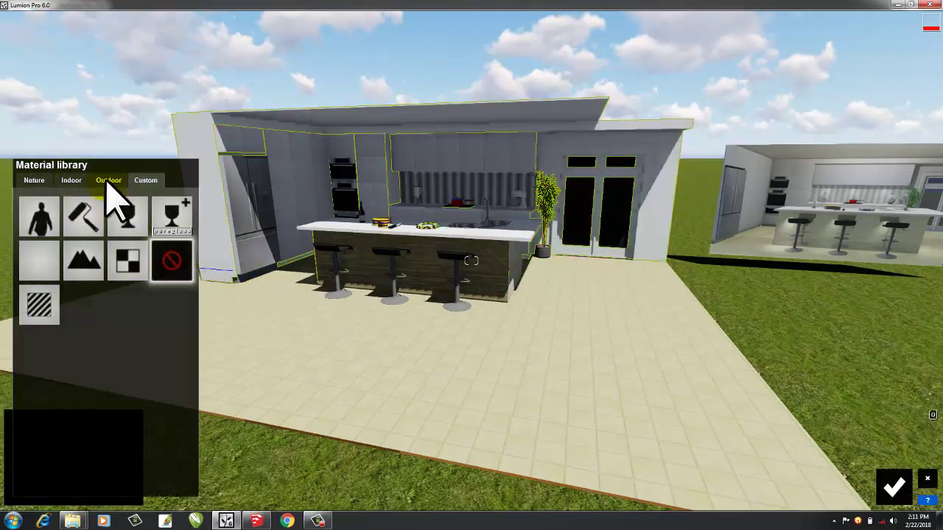
pyautogui.click(81, 184)
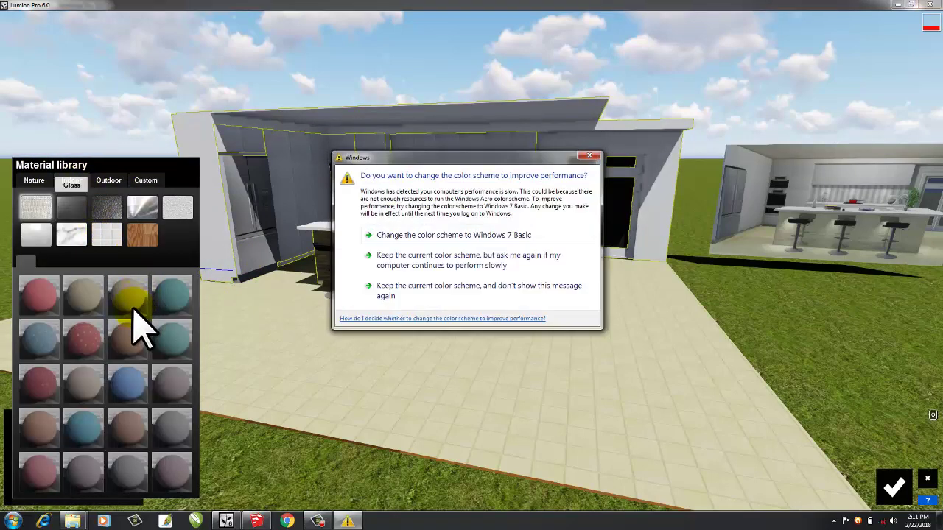
pyautogui.click(434, 222)
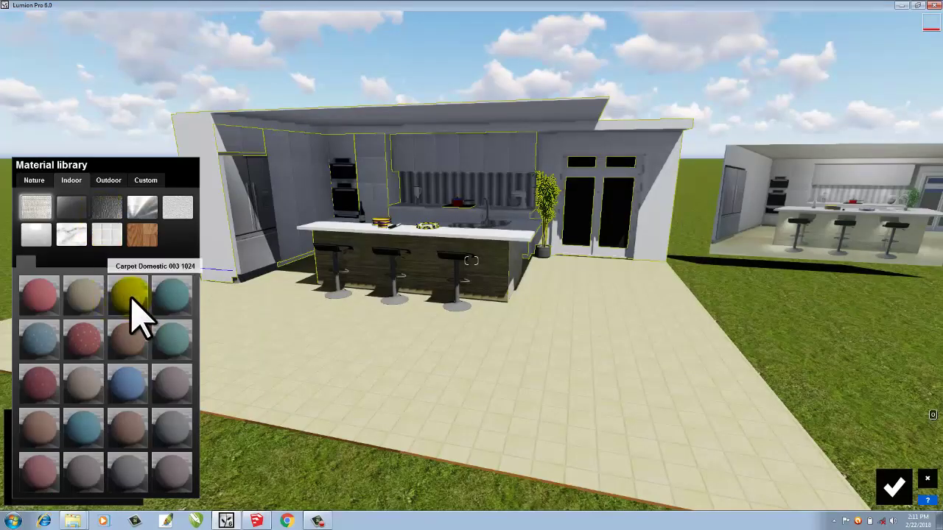
pyautogui.click(131, 298)
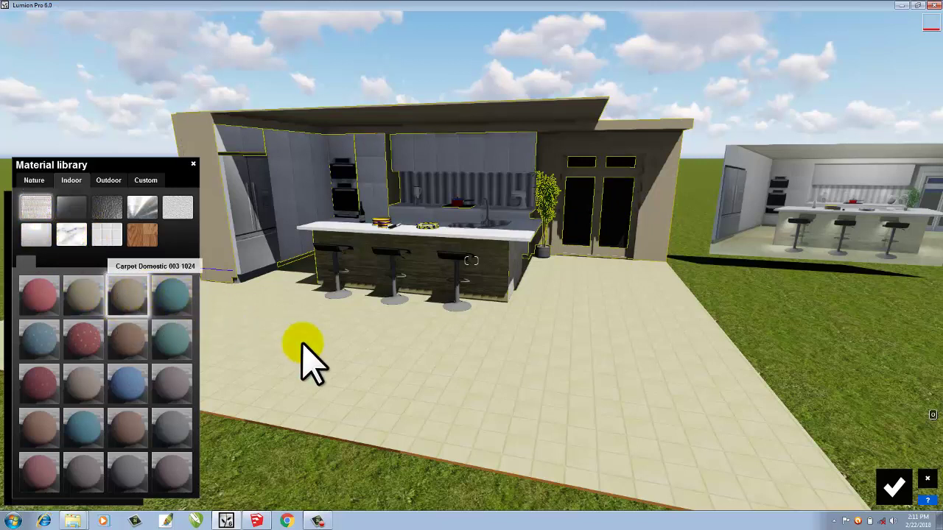
pyautogui.click(895, 487)
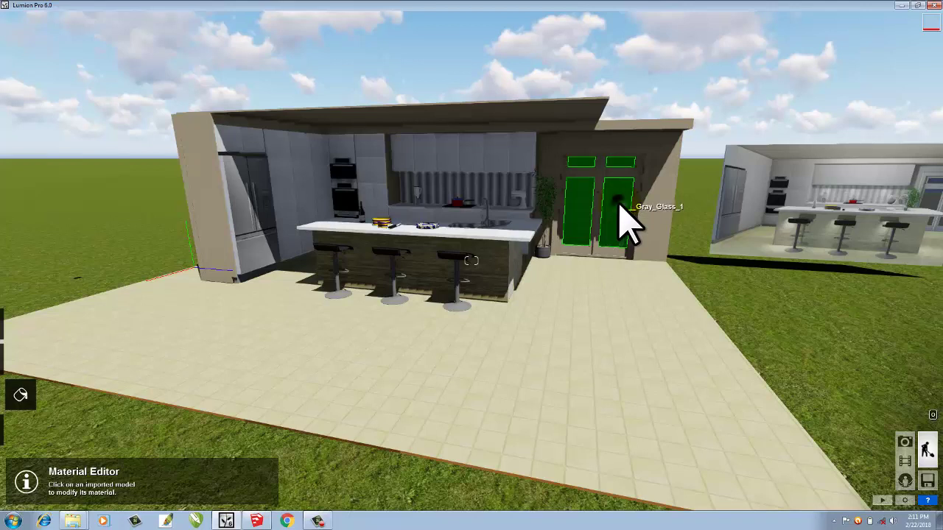
pyautogui.click(625, 217)
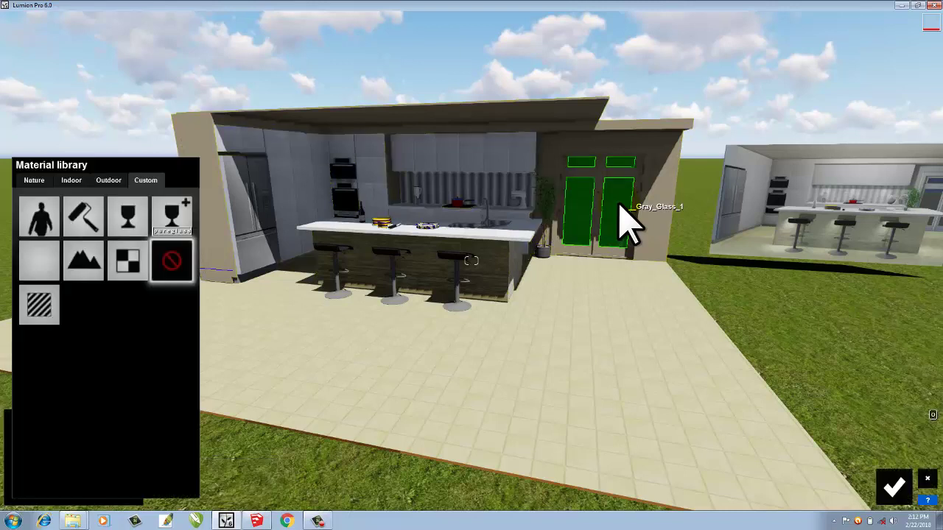
pyautogui.click(71, 180)
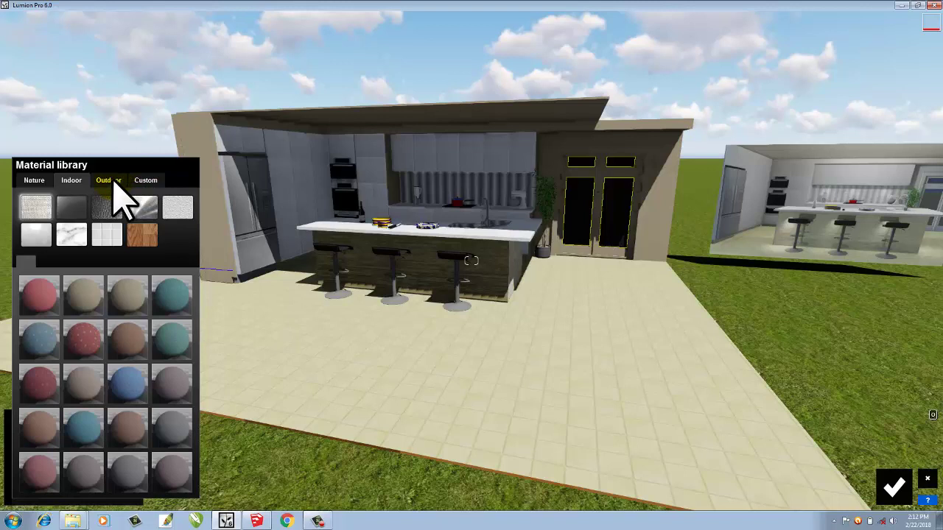
pyautogui.click(112, 182)
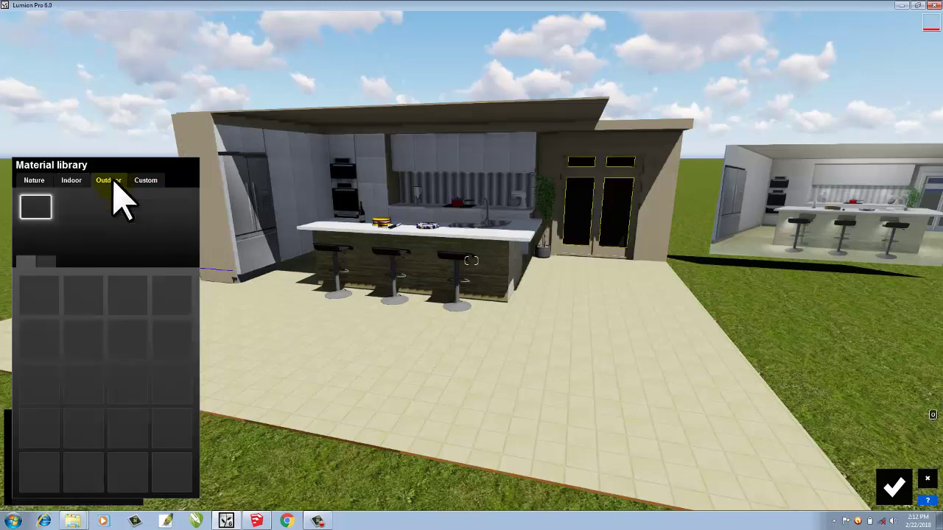
pyautogui.click(74, 182)
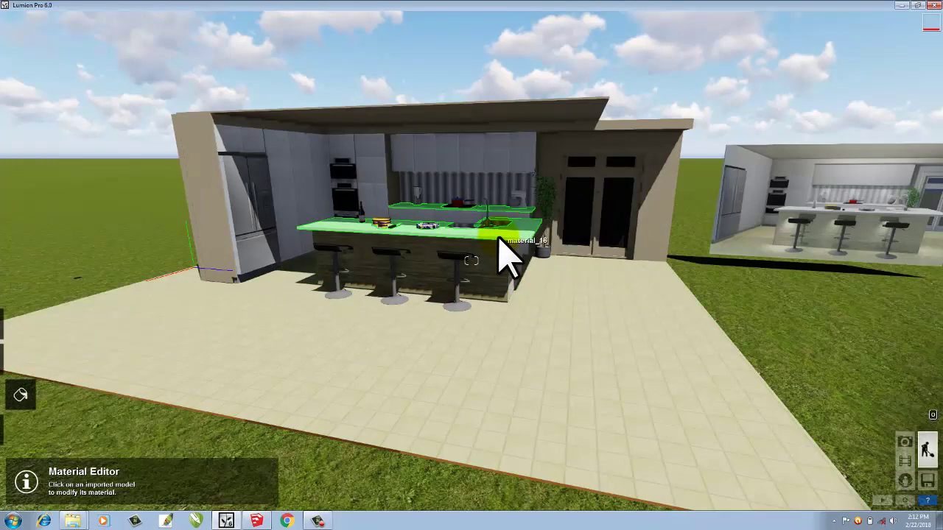
# Step: Apply Indoor > Stone Marble 001 1024 to the countertops, checking it from another angle
pyautogui.click(500, 237)
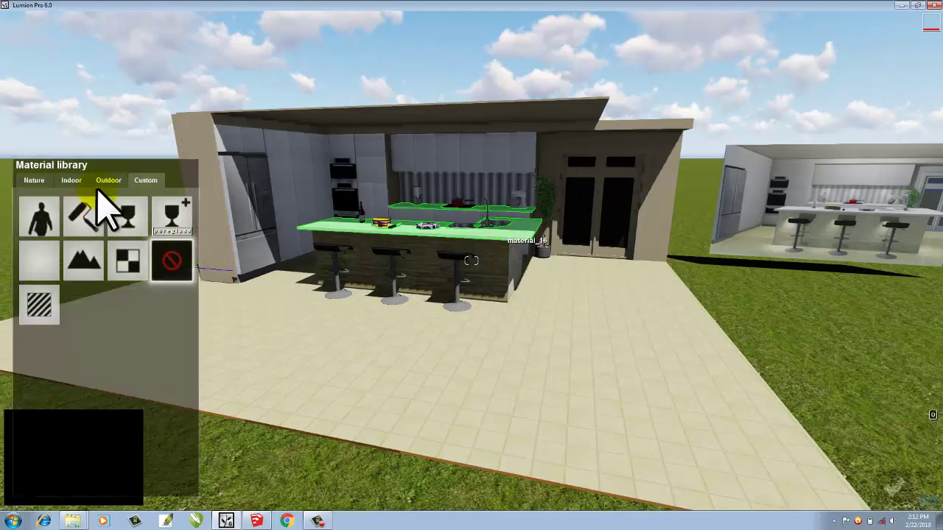
pyautogui.click(77, 184)
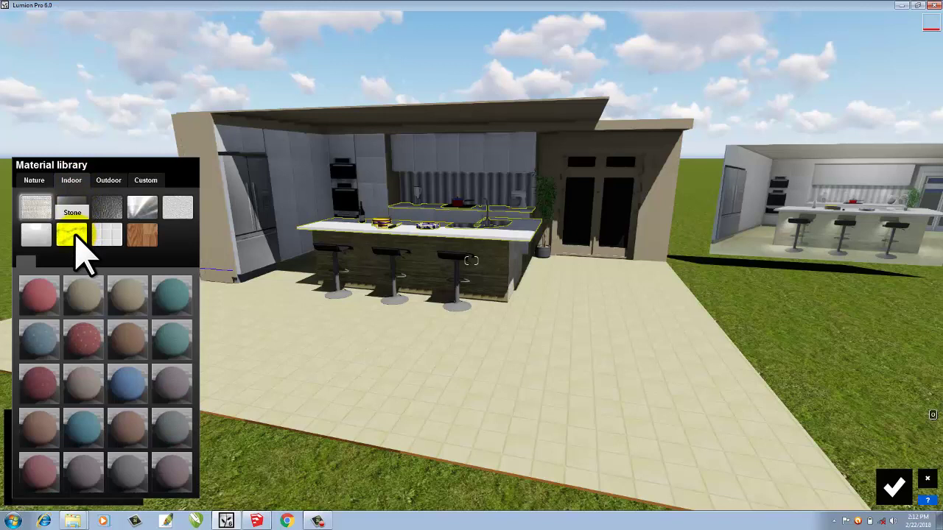
pyautogui.click(75, 235)
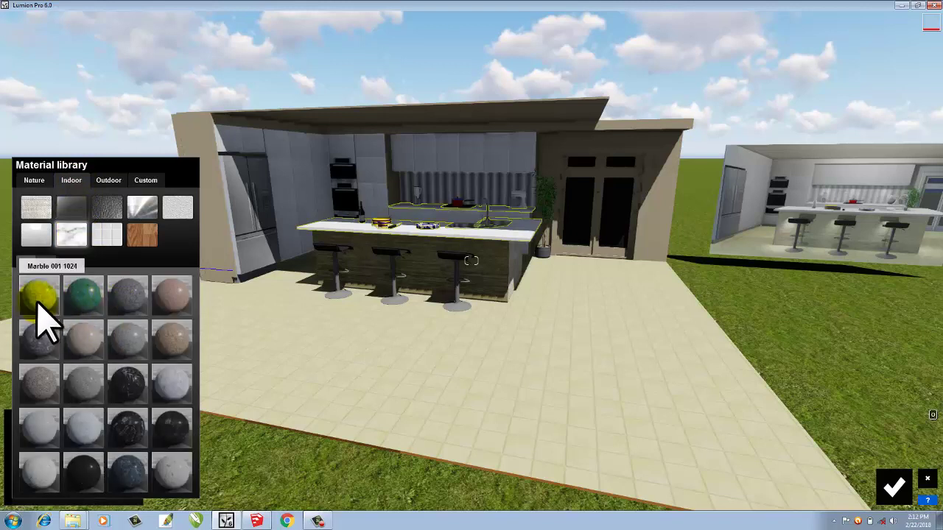
pyautogui.click(38, 299)
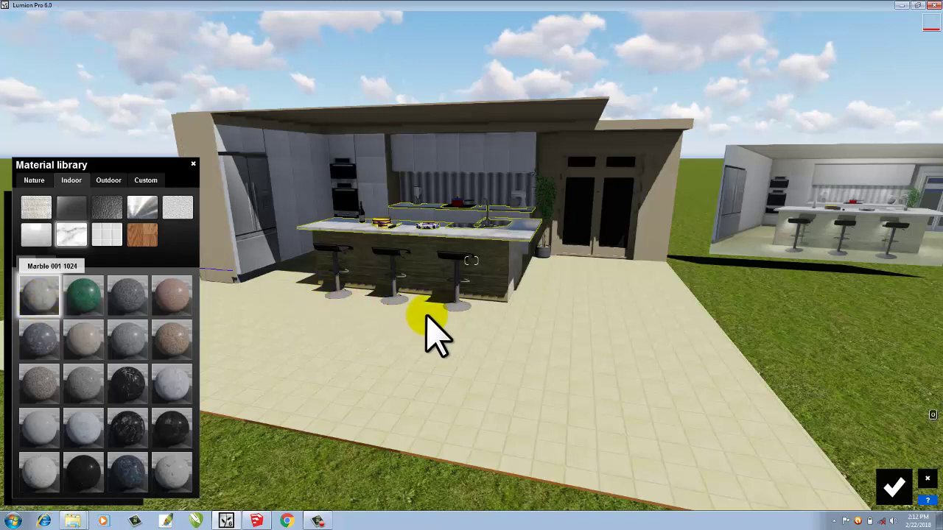
pyautogui.moveTo(412, 335); pyautogui.dragTo(434, 324, button='right')
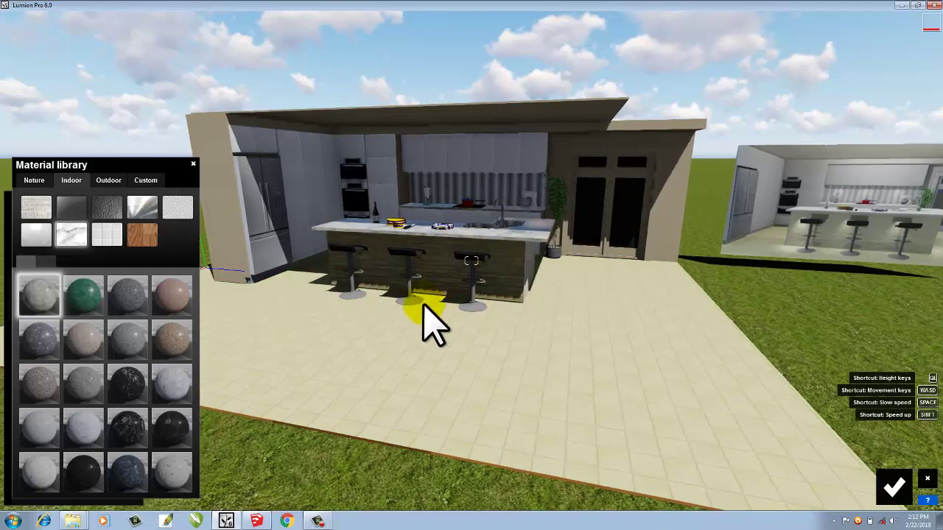
pyautogui.moveTo(438, 321)
pyautogui.mouseDown(button='right')
pyautogui.moveTo(431, 324)
pyautogui.moveTo(426, 302)
pyautogui.mouseUp(button='right')
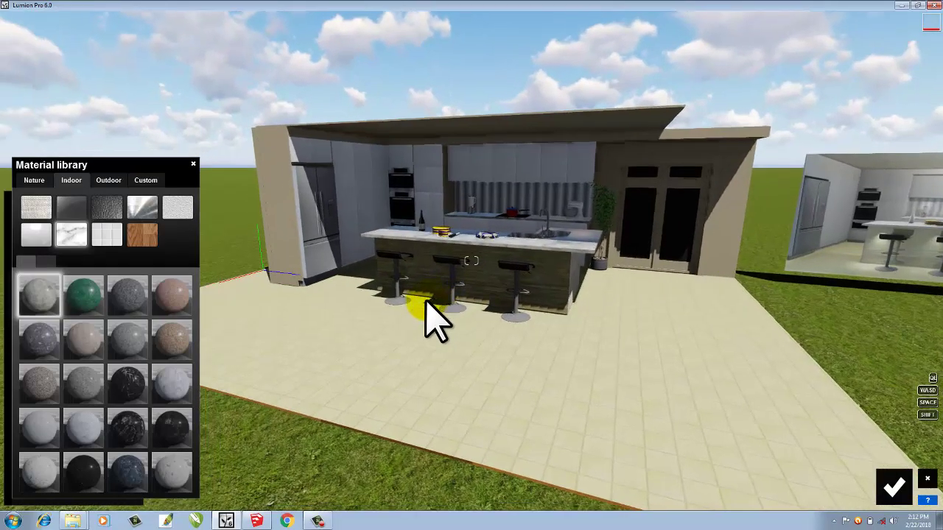
pyautogui.click(894, 486)
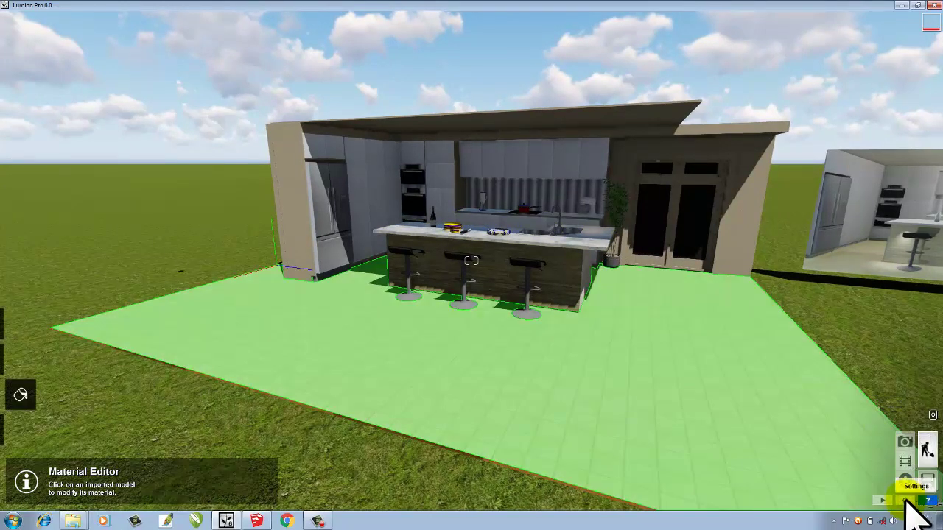
# Step: Set Editor Quality in Settings to two stars
pyautogui.click(907, 499)
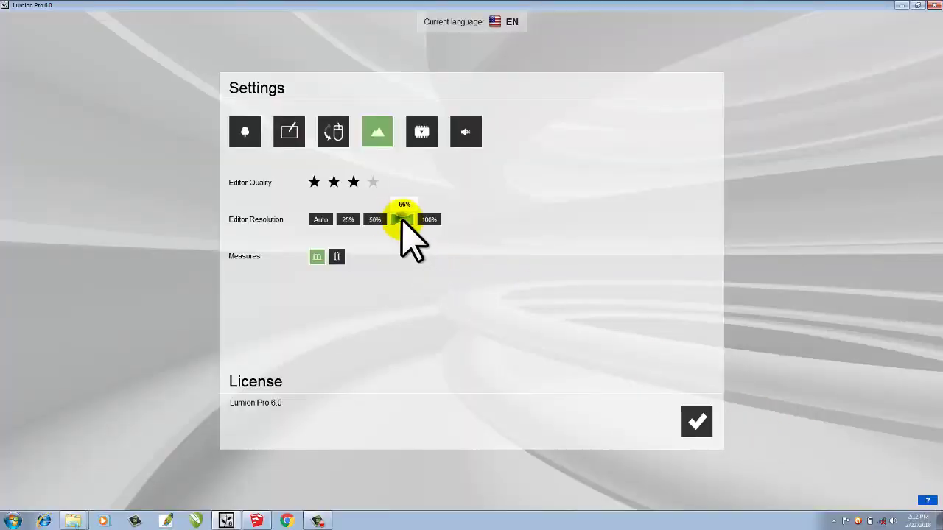
pyautogui.click(334, 182)
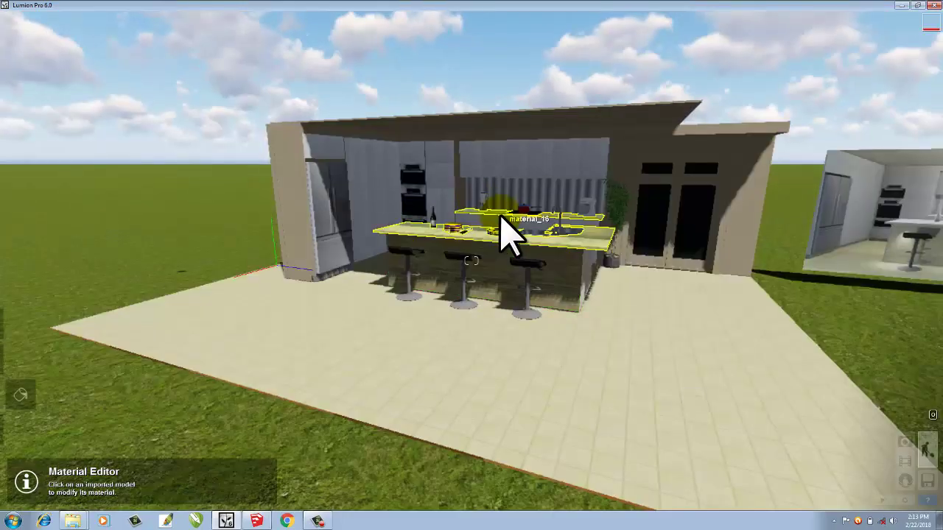
# Step: Give the bar stool legs and bases the Indoor metal material Metal_004_DDDS_1024
pyautogui.scroll(5, 505, 221)
pyautogui.scroll(3, 515, 239)
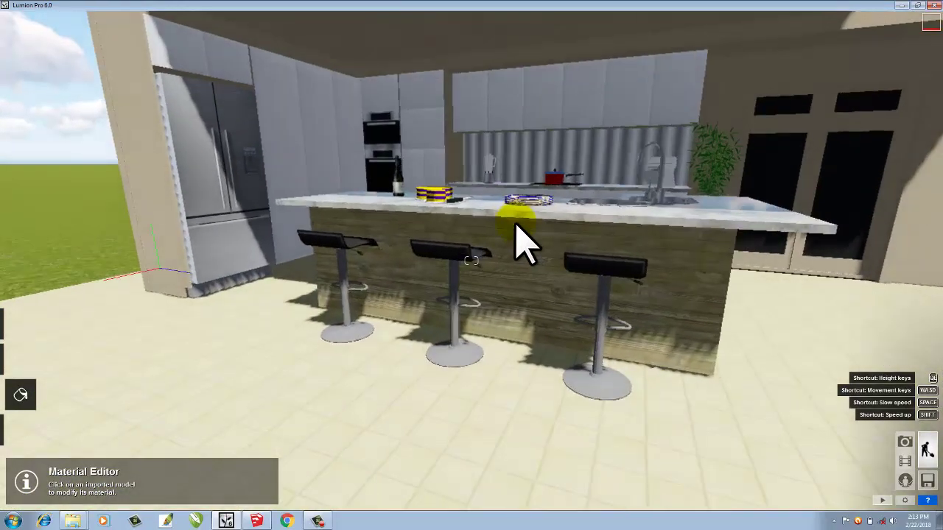
pyautogui.scroll(2, 453, 376)
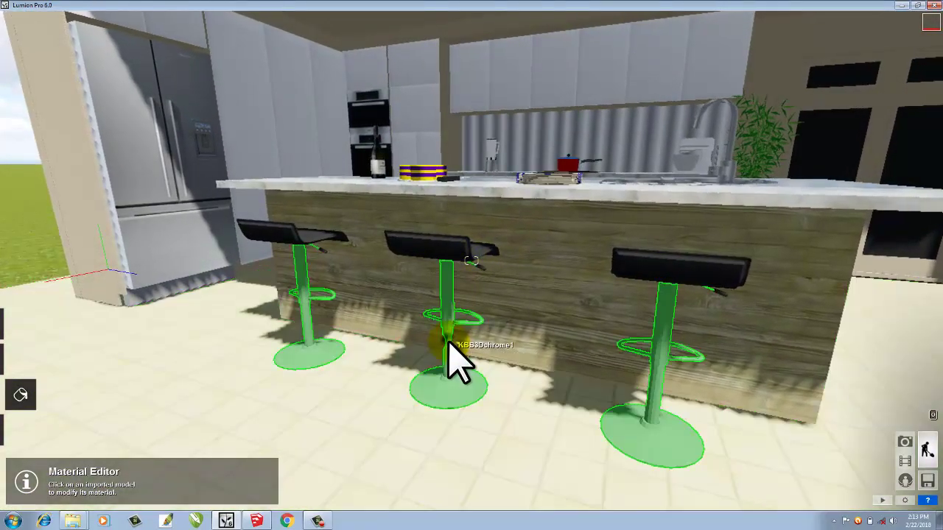
pyautogui.click(449, 344)
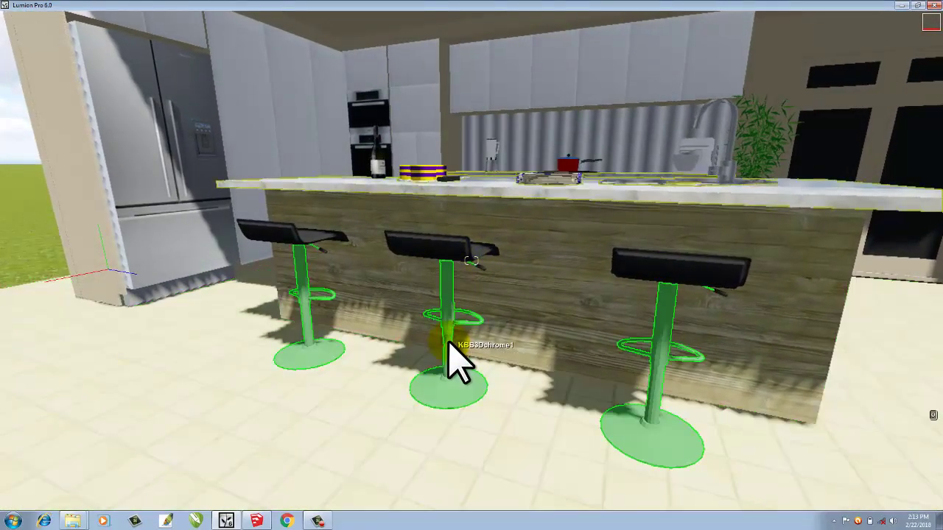
pyautogui.click(131, 265)
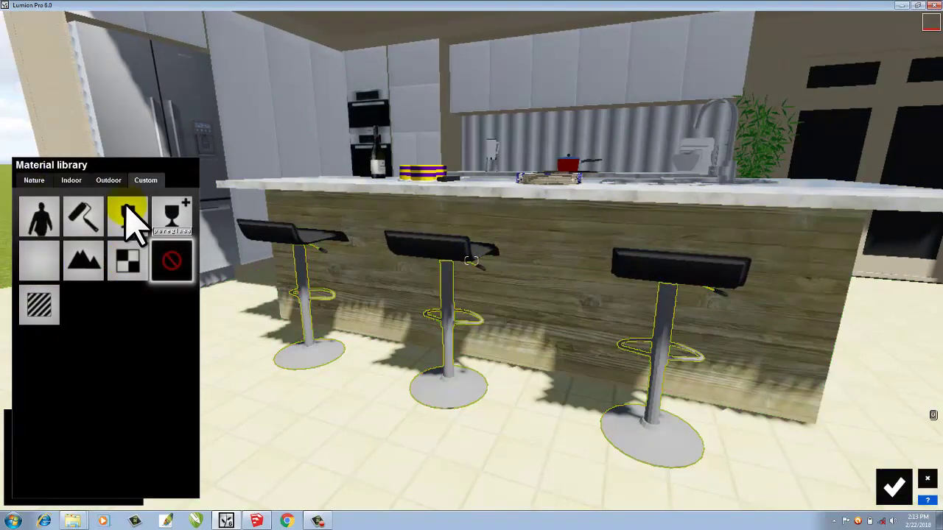
pyautogui.click(70, 182)
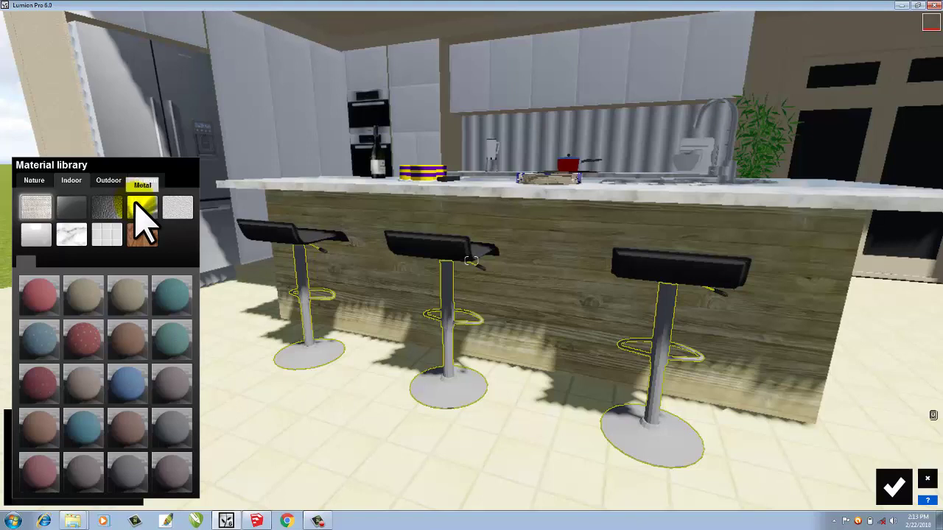
pyautogui.click(134, 200)
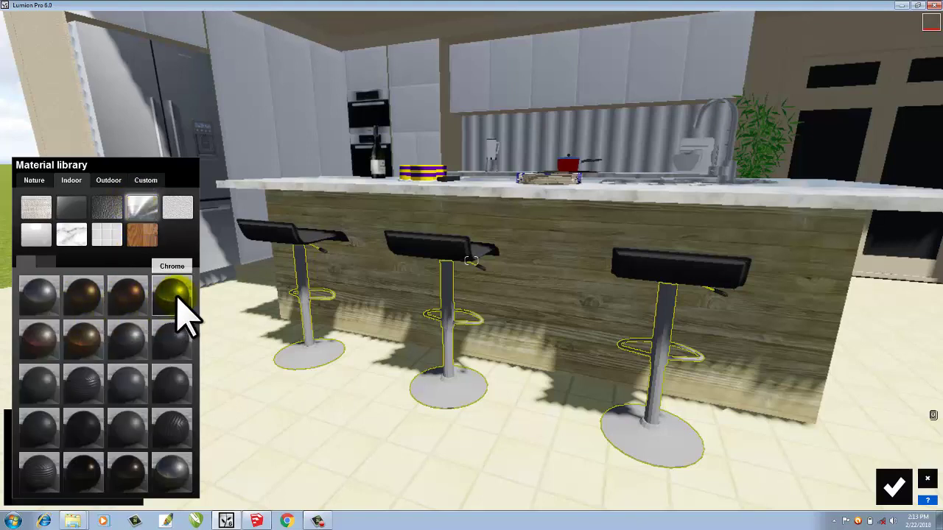
pyautogui.click(130, 391)
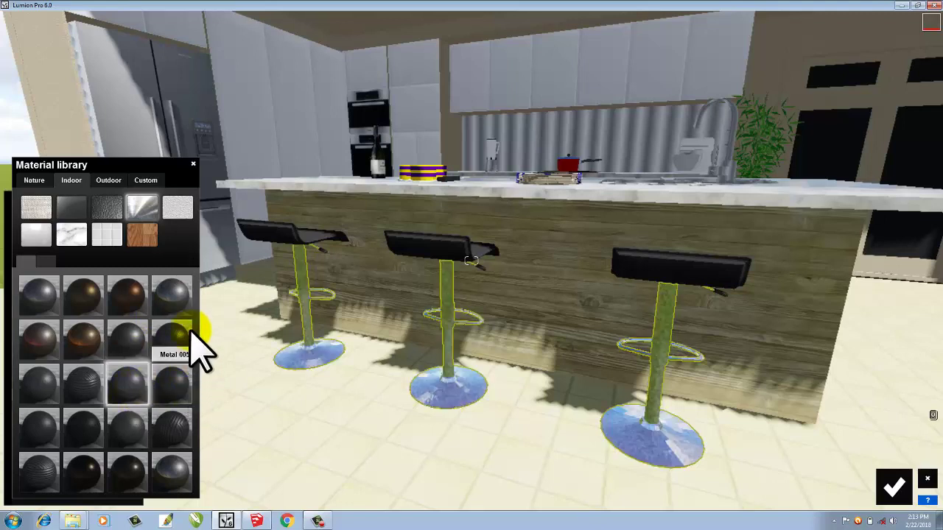
pyautogui.click(897, 490)
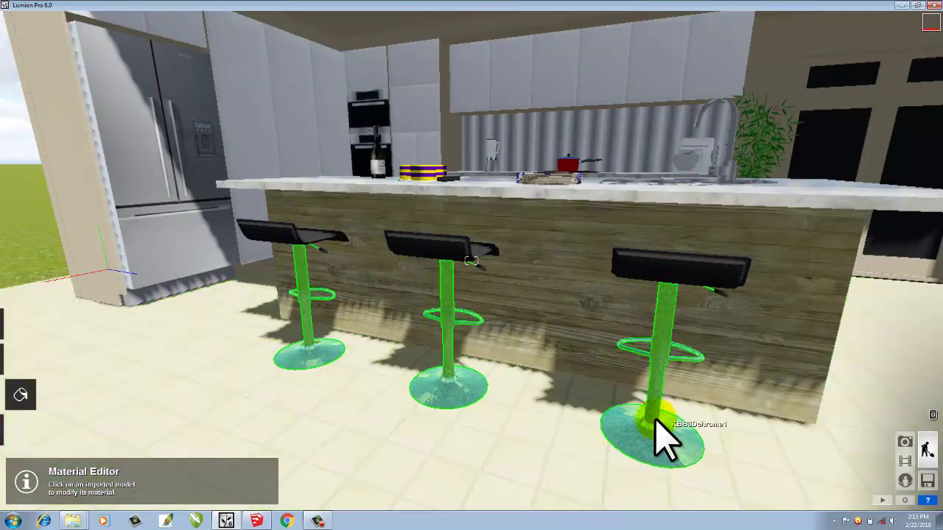
# Step: Halve the metal's reflectivity, set gloss to 0.7, lower relief and raise scale to about 2.7
pyautogui.click(626, 412)
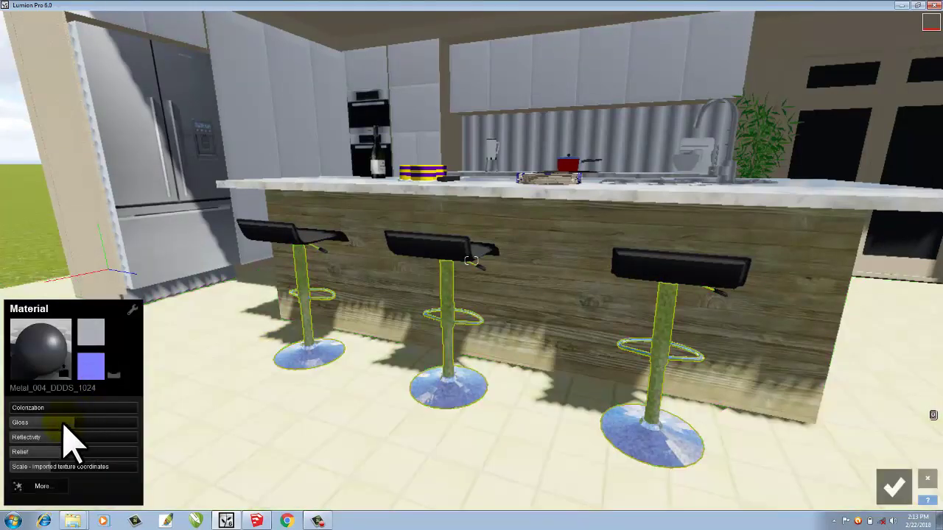
pyautogui.click(40, 437)
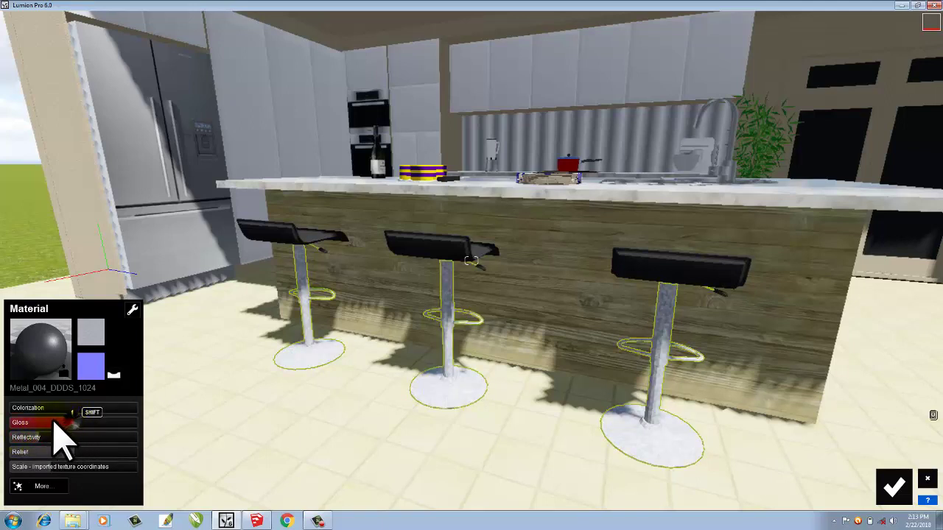
pyautogui.moveTo(53, 424); pyautogui.dragTo(46, 423)
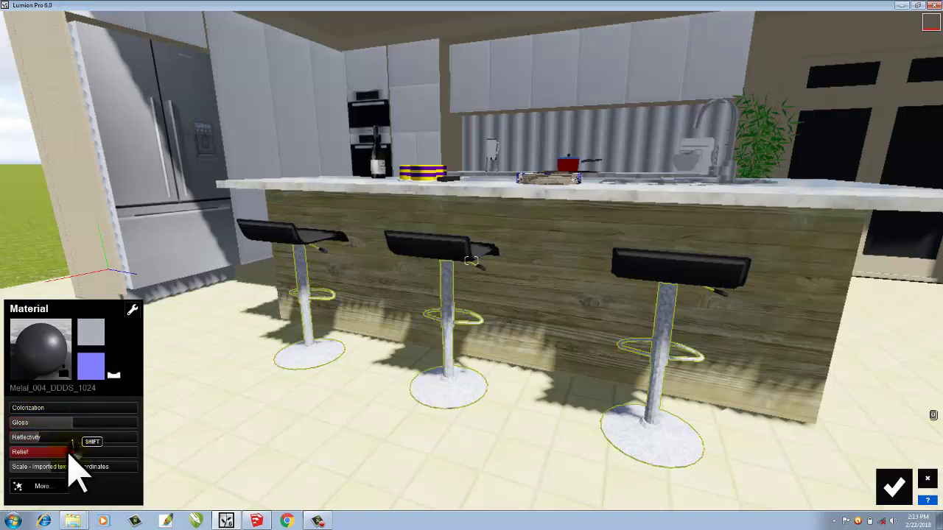
pyautogui.moveTo(68, 455); pyautogui.dragTo(51, 453)
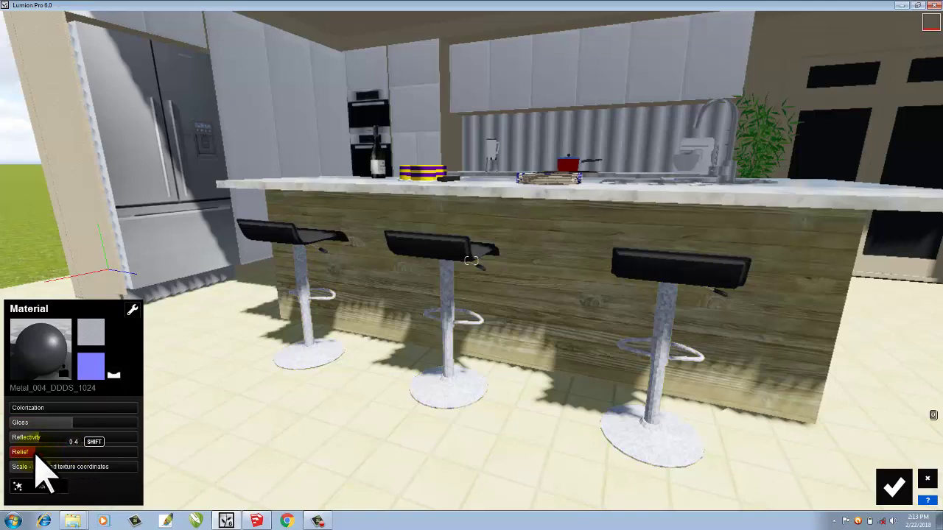
pyautogui.moveTo(65, 473)
pyautogui.mouseDown()
pyautogui.moveTo(119, 472)
pyautogui.moveTo(78, 472)
pyautogui.mouseUp()
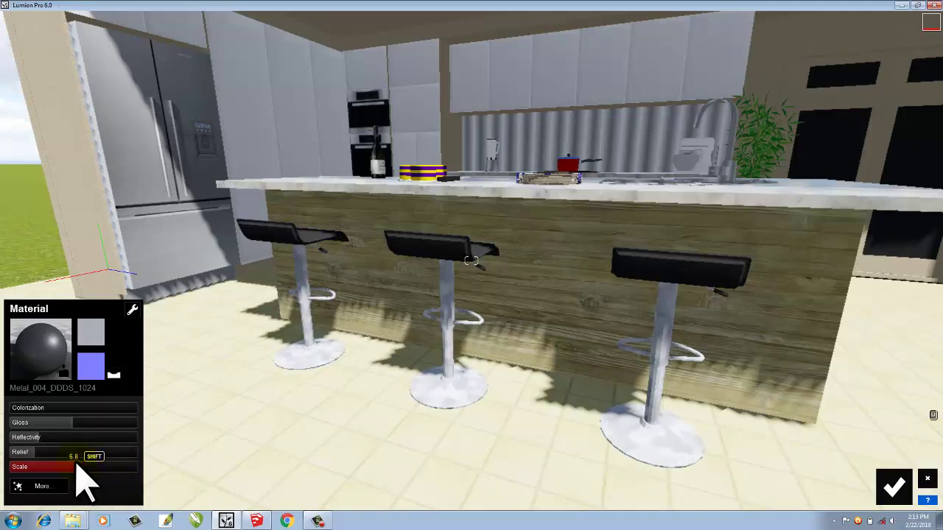
pyautogui.moveTo(254, 459); pyautogui.dragTo(337, 442)
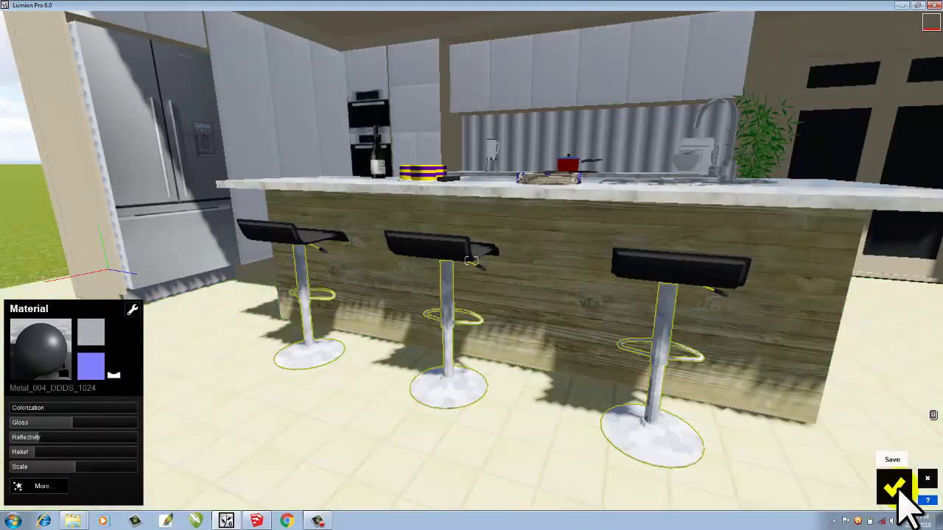
# Step: Save the stool material and zoom and pan the camera around the kitchen island
pyautogui.click(897, 490)
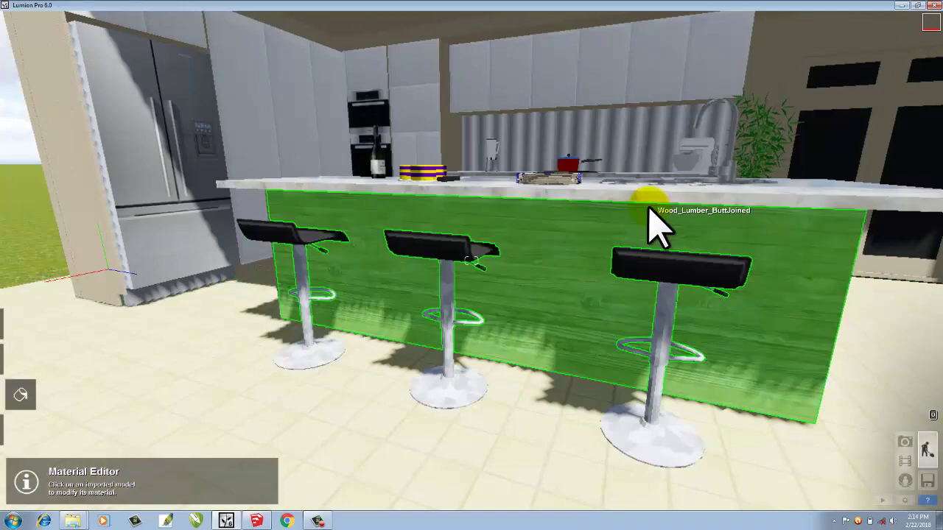
pyautogui.scroll(-5, 715, 316)
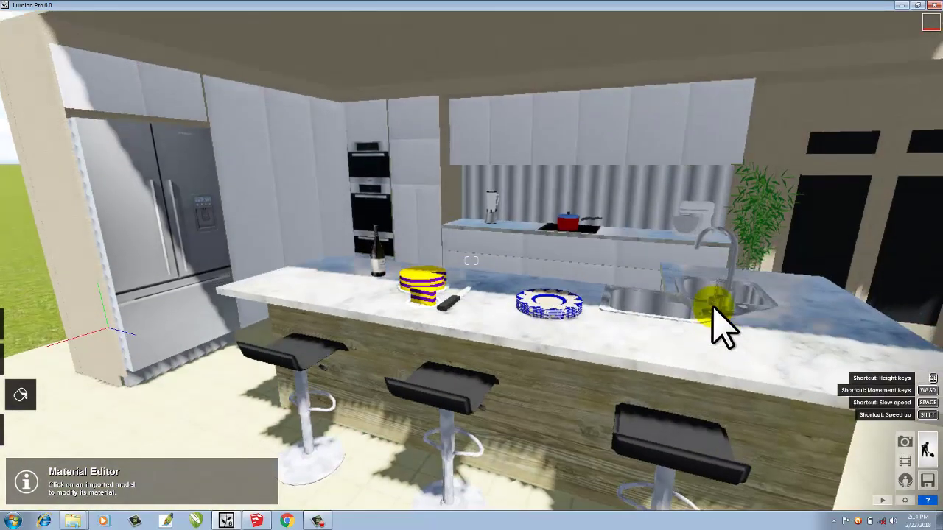
pyautogui.scroll(-3, 713, 309)
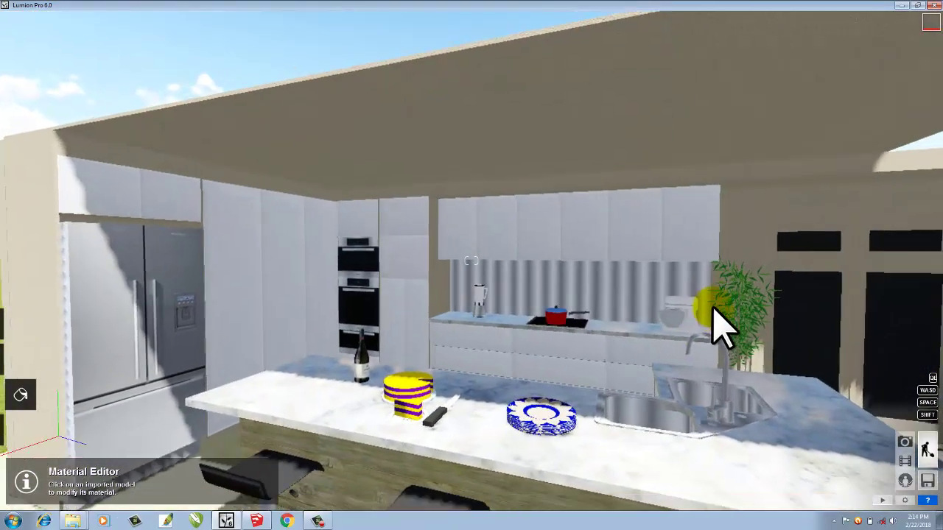
pyautogui.scroll(-3, 715, 326)
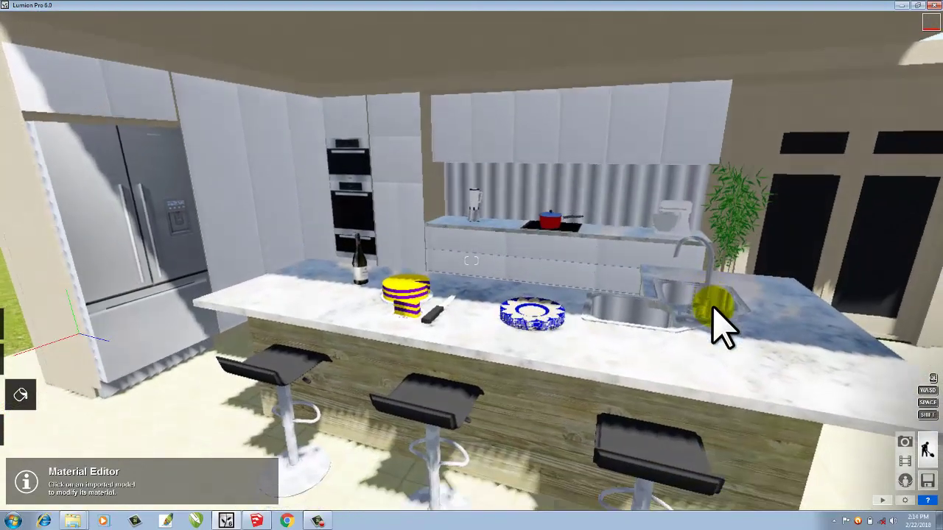
pyautogui.scroll(4, 686, 283)
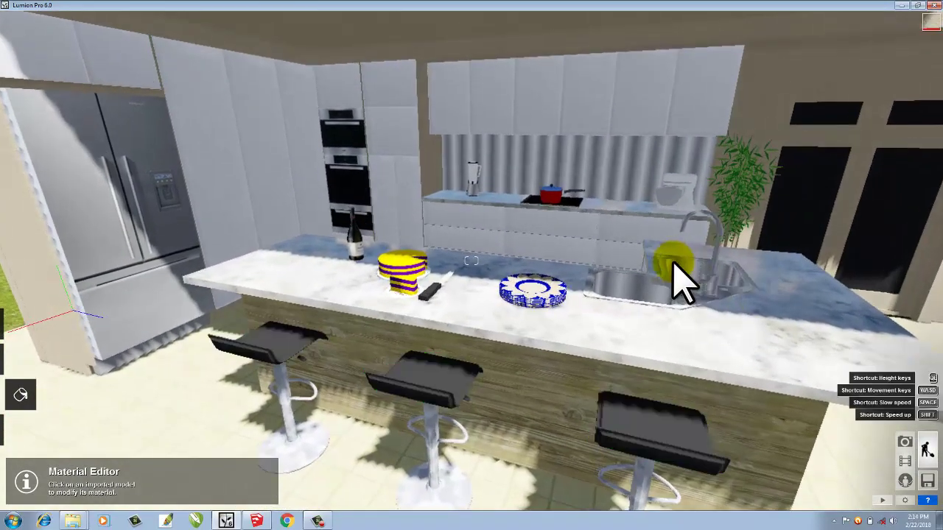
pyautogui.scroll(3, 685, 284)
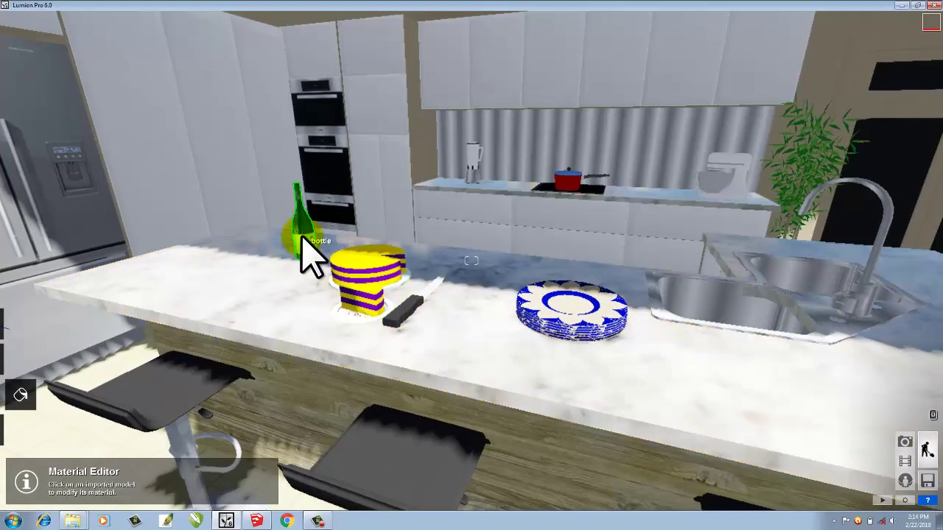
pyautogui.click(446, 230)
pyautogui.click(487, 359)
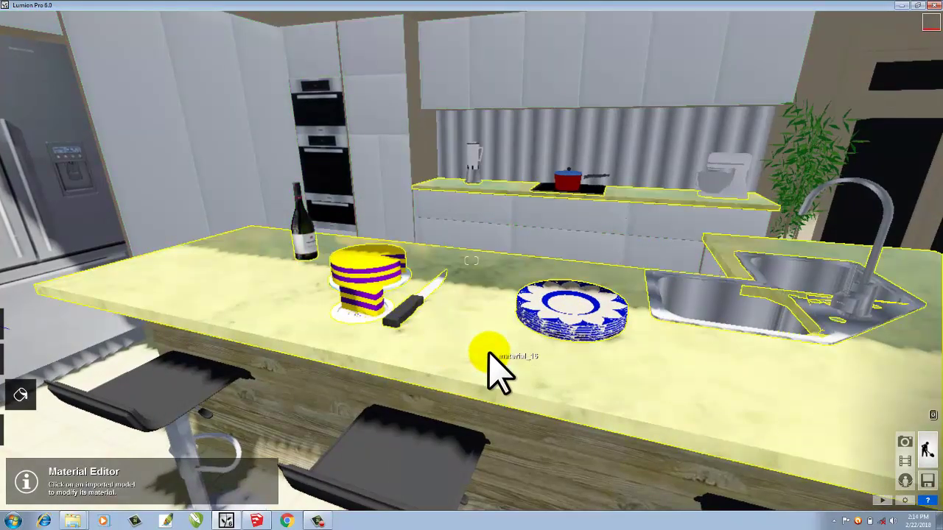
pyautogui.scroll(-5, 487, 359)
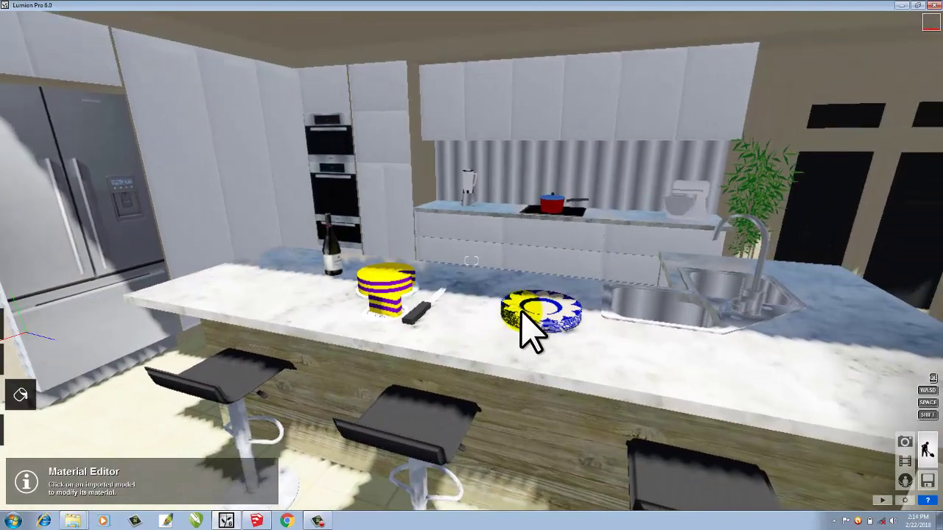
pyautogui.press('d')
pyautogui.click(141, 329)
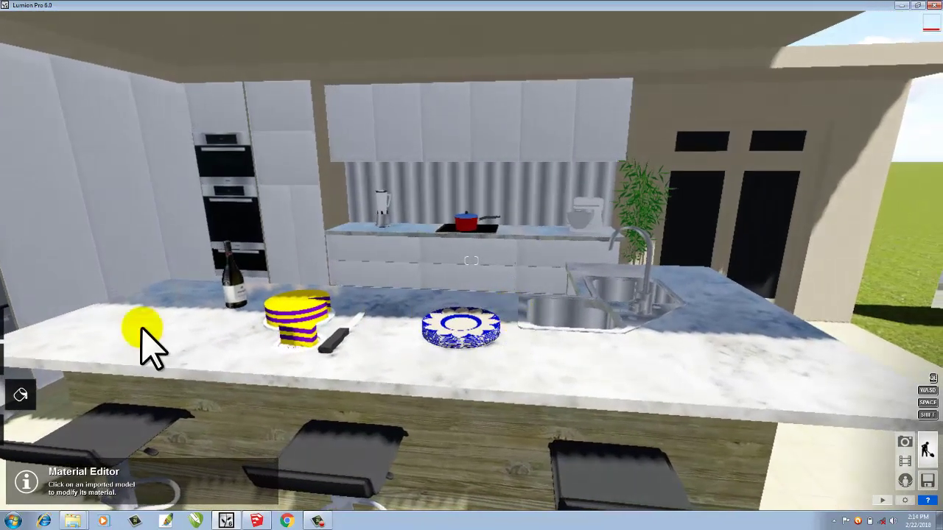
pyautogui.moveTo(8, 427)
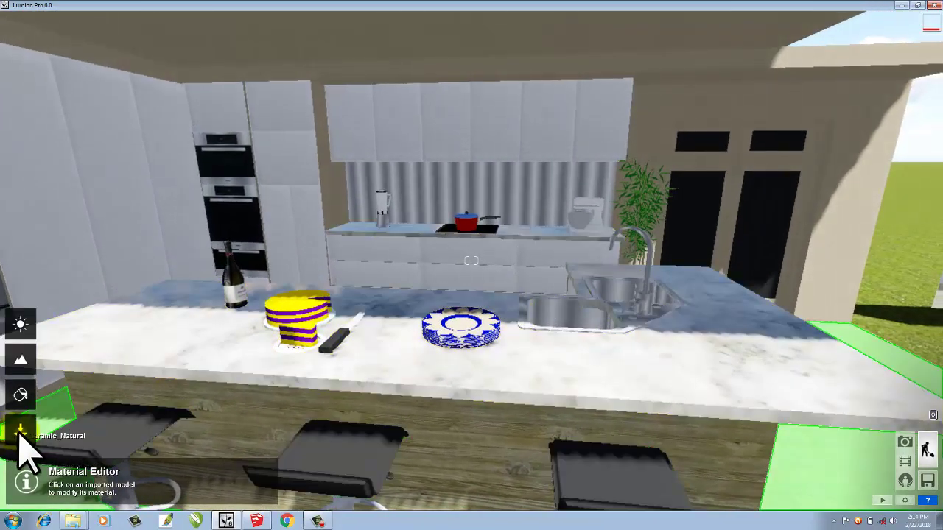
# Step: Select the apple model from the Indoor object library's Food and Drink category
pyautogui.click(20, 434)
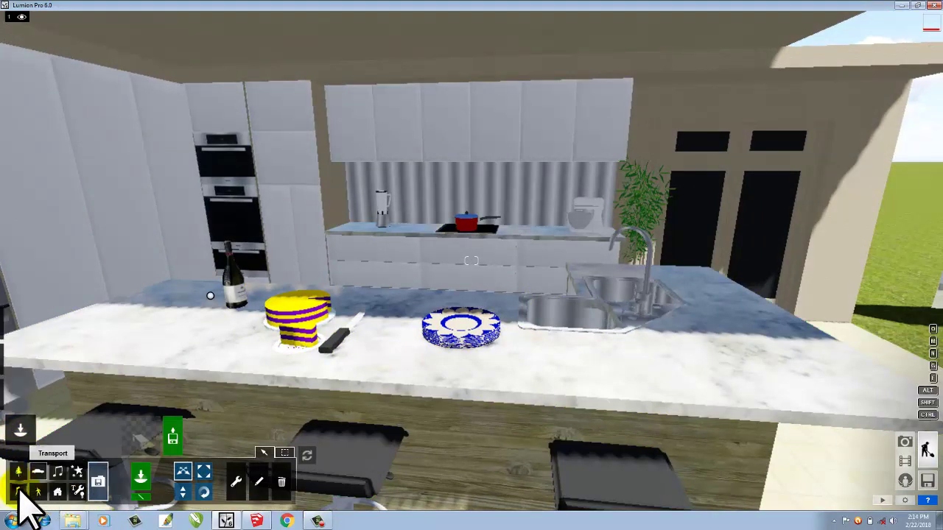
pyautogui.click(18, 492)
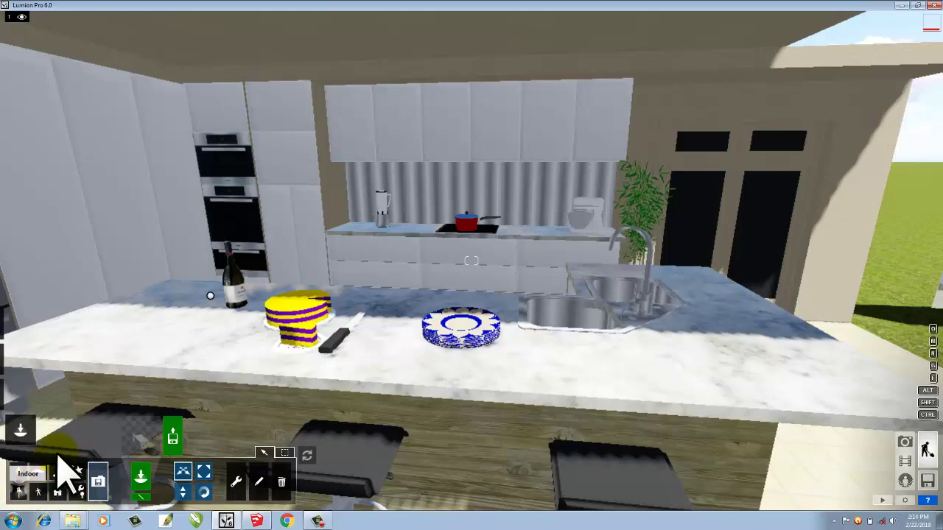
pyautogui.click(129, 438)
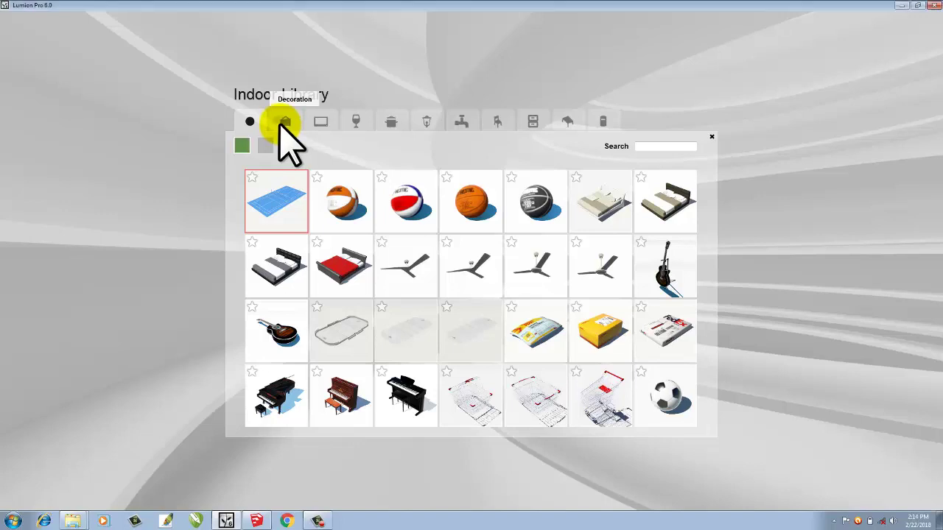
pyautogui.click(286, 122)
pyautogui.click(356, 121)
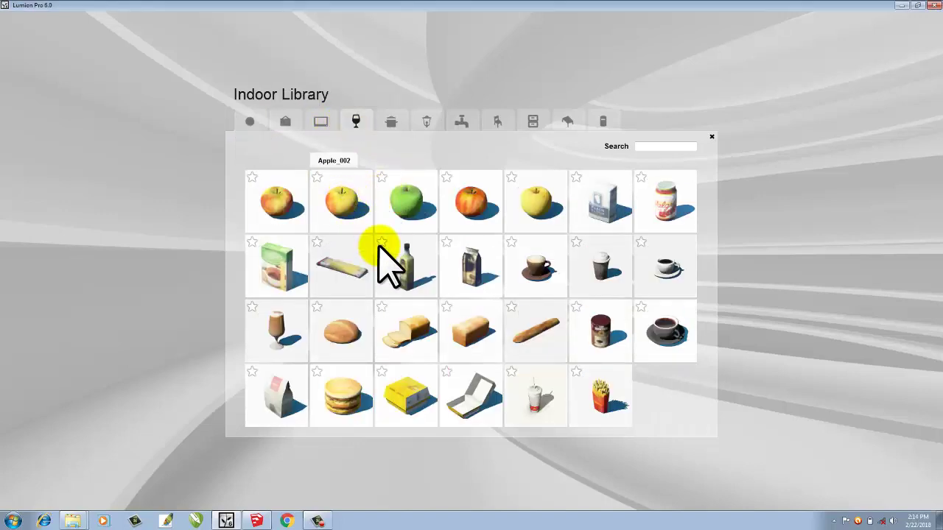
pyautogui.click(387, 285)
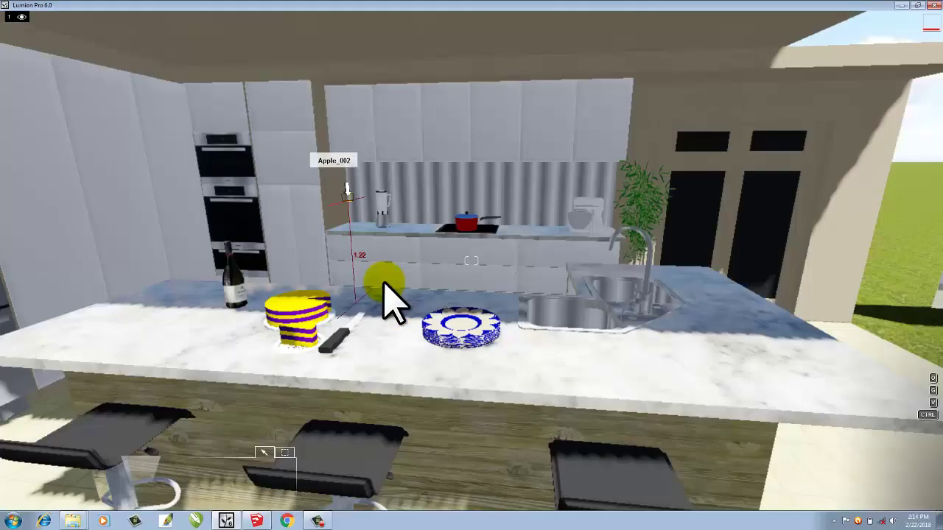
# Step: Place the apple on the blue-patterned plate and adjust its position on the counter
pyautogui.click(392, 294)
pyautogui.click(460, 335)
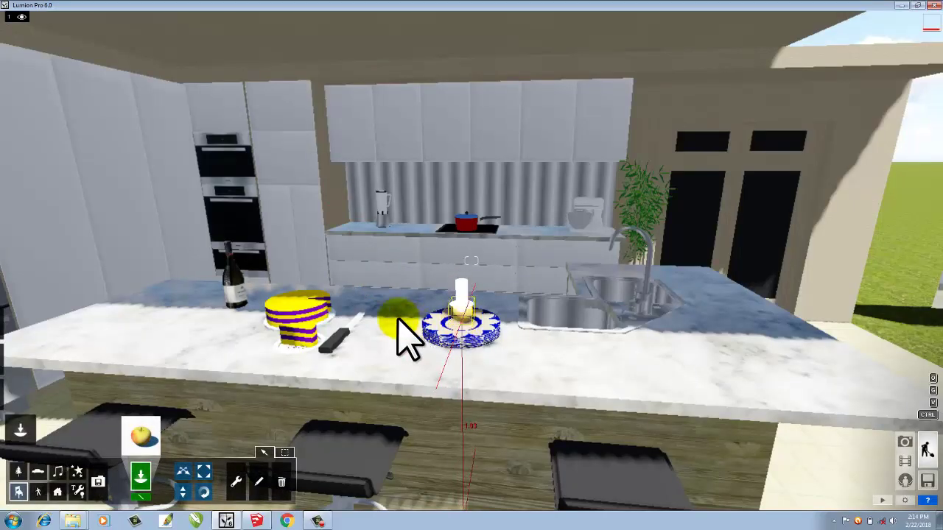
pyautogui.moveTo(464, 343); pyautogui.dragTo(442, 336)
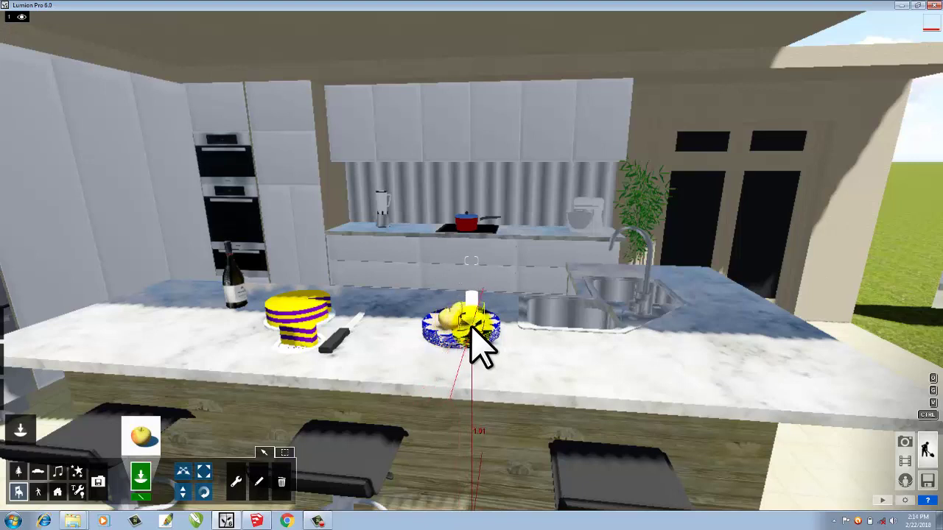
pyautogui.moveTo(473, 340); pyautogui.dragTo(463, 429)
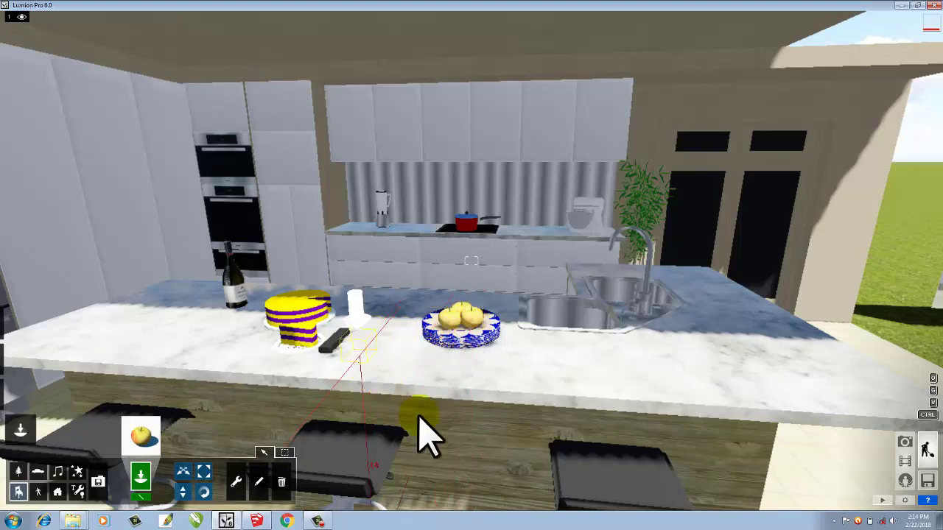
pyautogui.moveTo(463, 429); pyautogui.dragTo(354, 410)
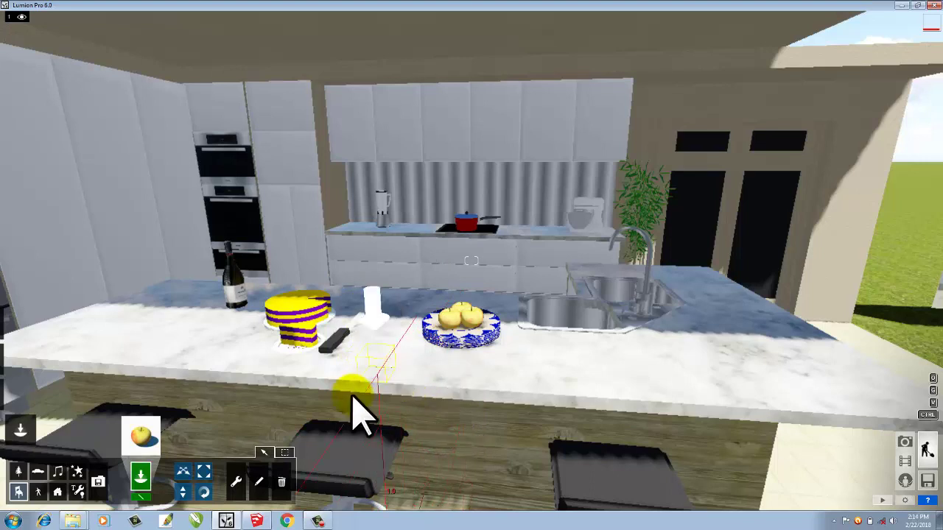
pyautogui.moveTo(182, 456); pyautogui.dragTo(151, 446)
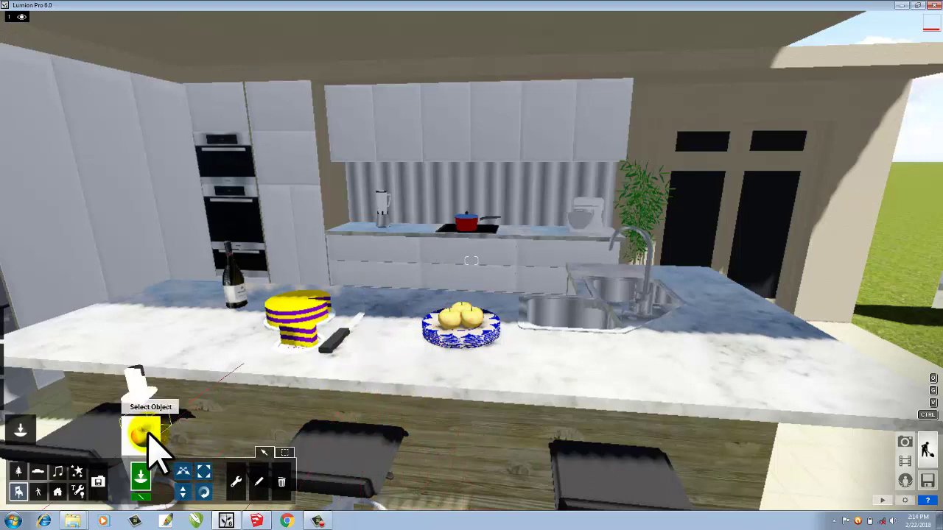
# Step: Place two green box models from the Indoor Library side by side at the counter's left end
pyautogui.click(149, 435)
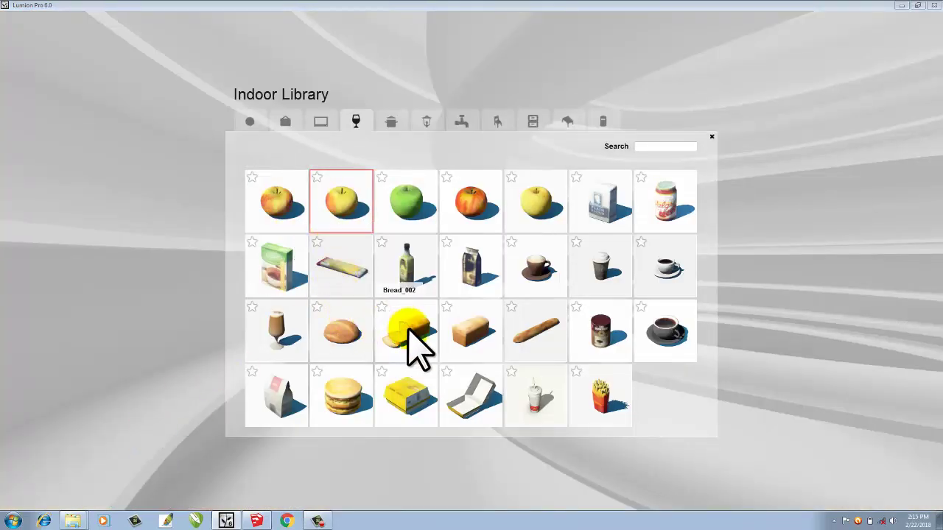
pyautogui.click(280, 279)
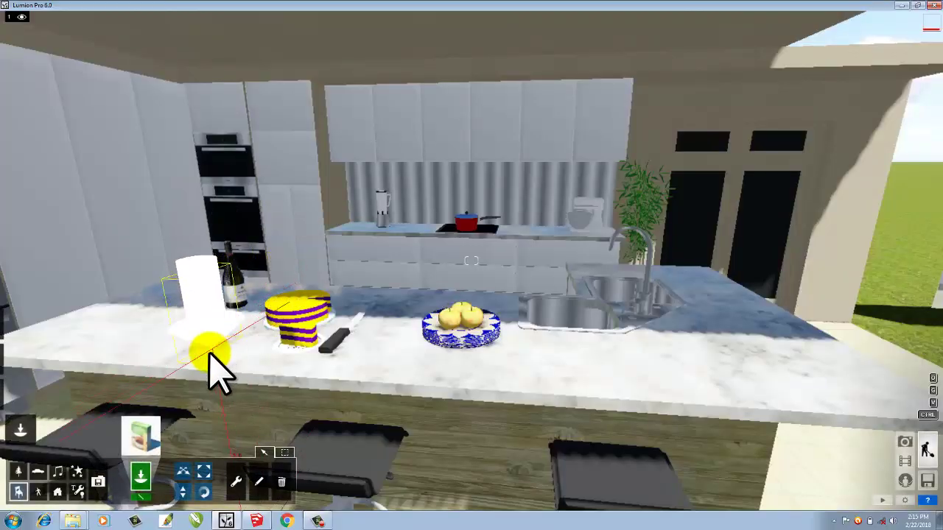
pyautogui.click(206, 358)
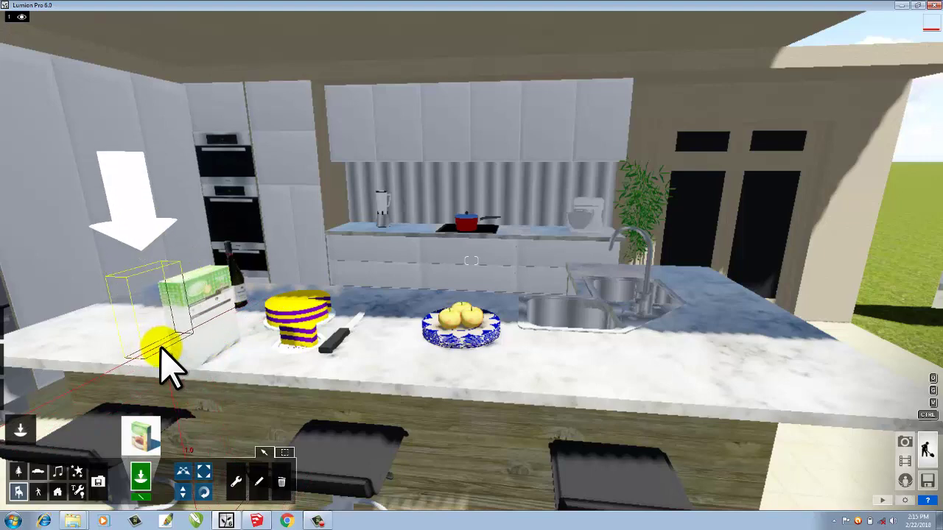
pyautogui.click(164, 361)
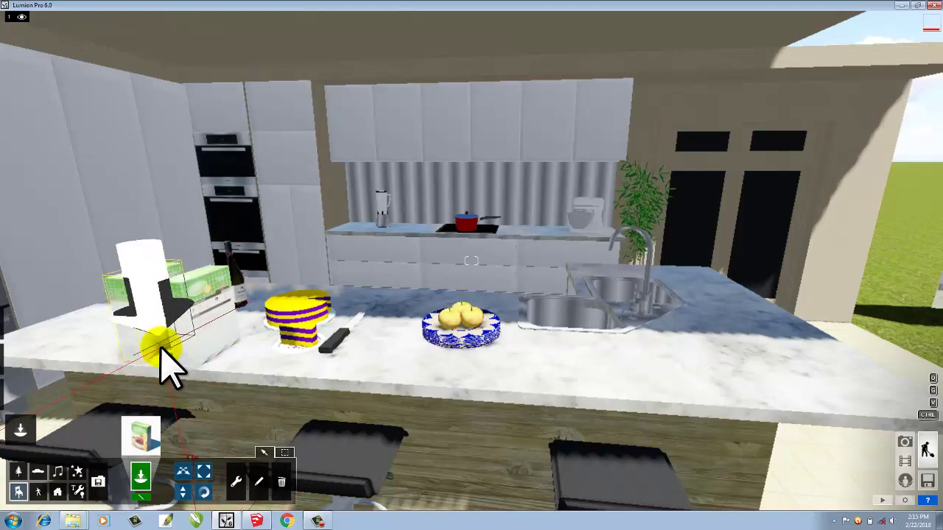
pyautogui.press('s')
pyautogui.press('s')
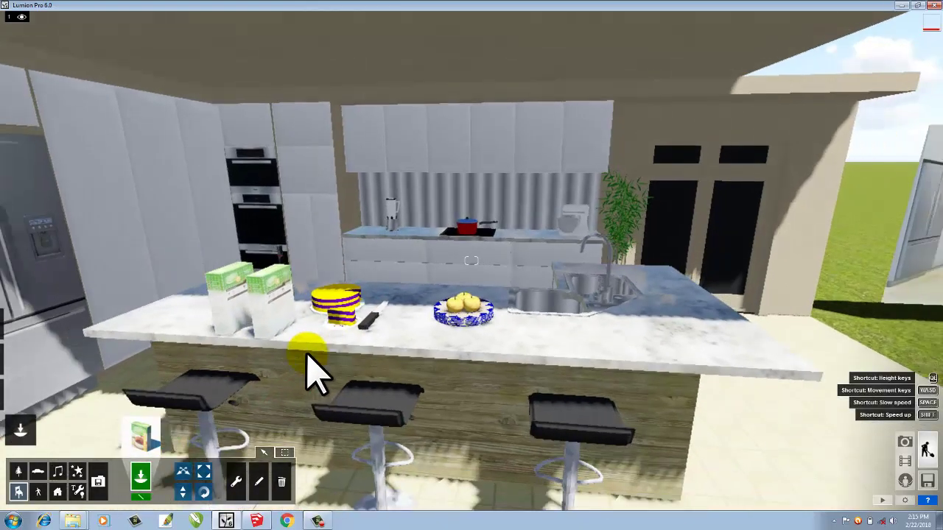
pyautogui.press('s')
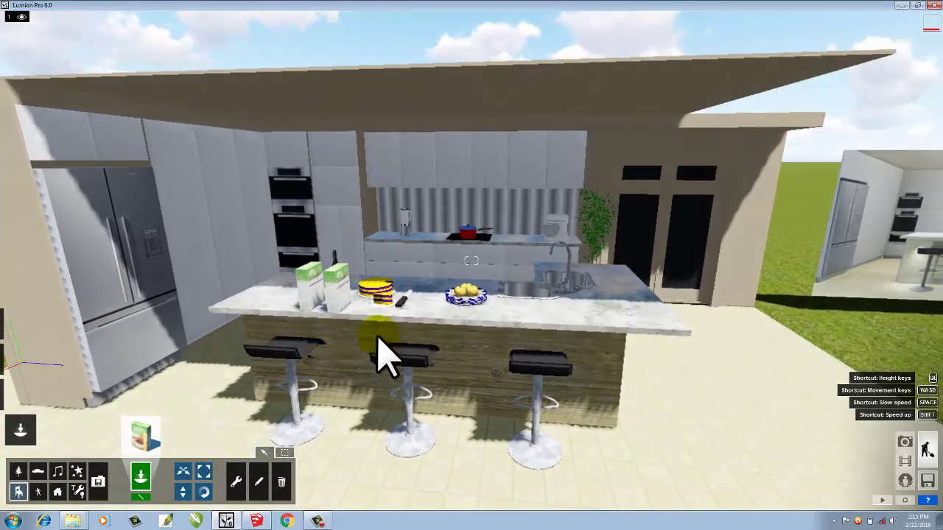
pyautogui.press('s')
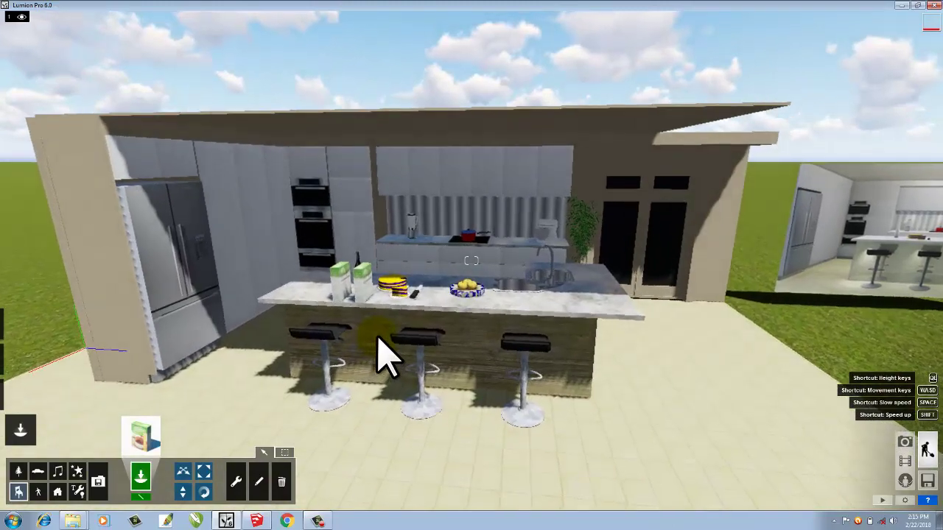
pyautogui.moveTo(600, 266)
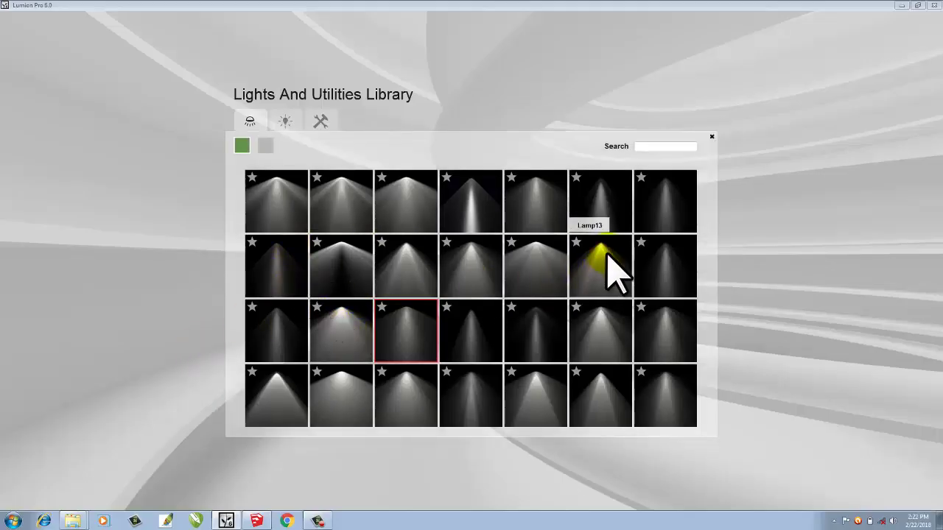
# Step: Pick the spotlight from the second lamp group and bring the view in close over the backsplash
pyautogui.click(265, 145)
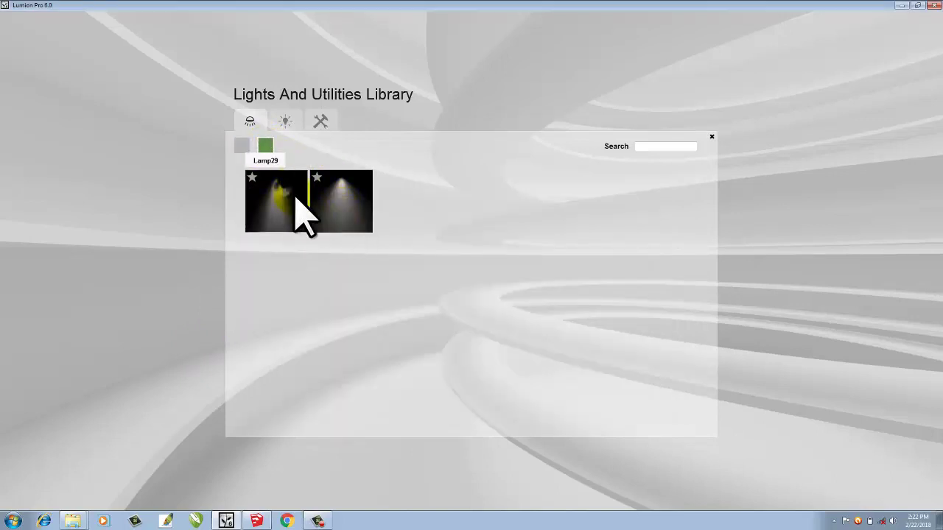
pyautogui.click(394, 291)
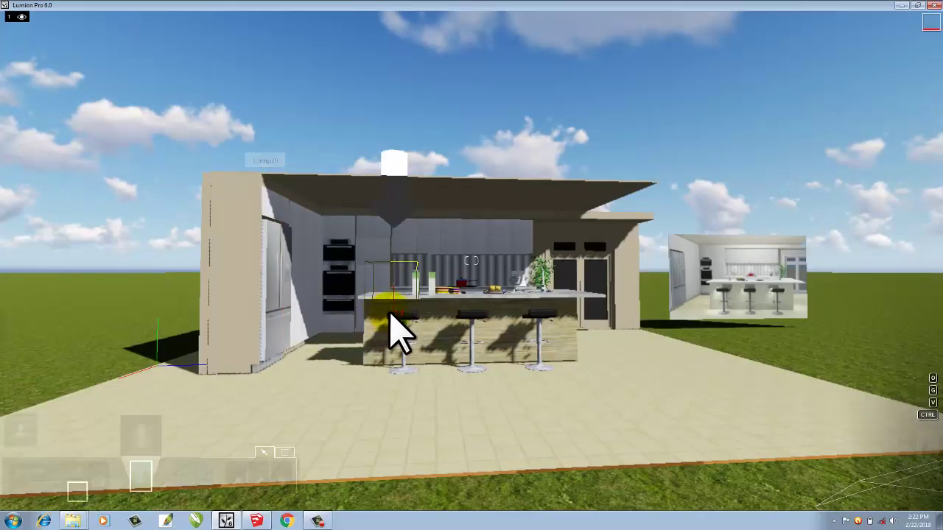
pyautogui.scroll(5, 397, 331)
pyautogui.scroll(5, 375, 336)
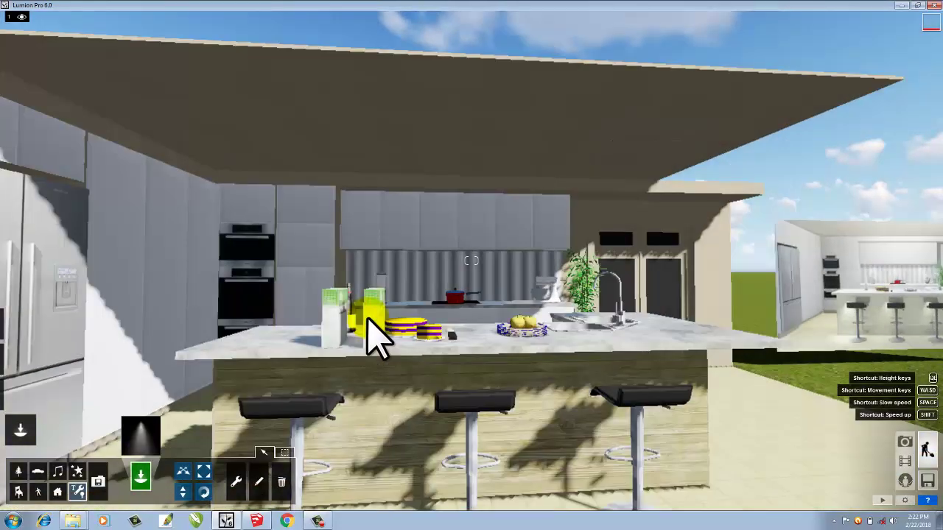
pyautogui.scroll(-3, 361, 328)
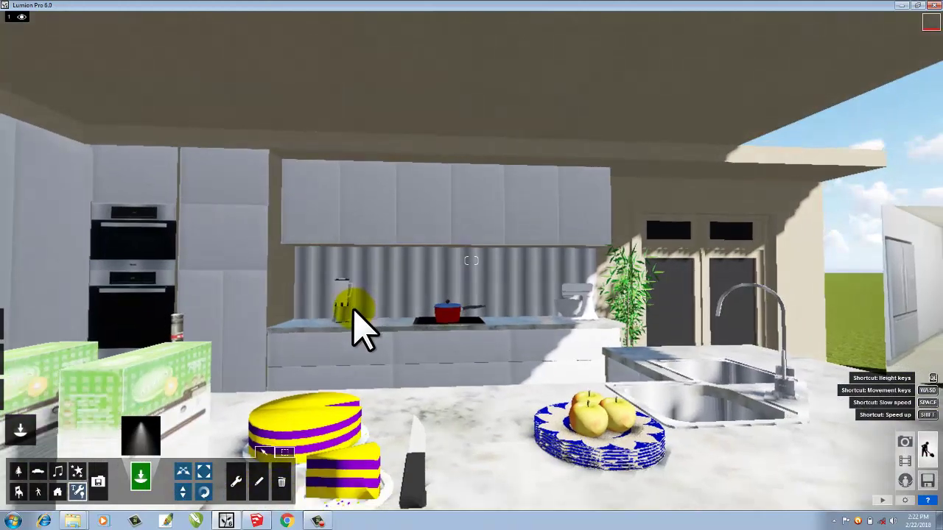
pyautogui.scroll(4, 352, 322)
pyautogui.scroll(5, 352, 322)
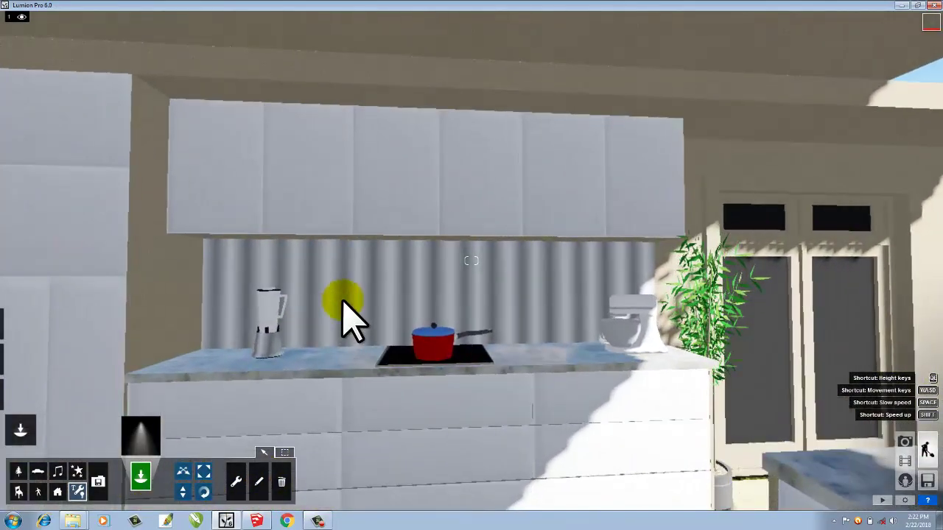
pyautogui.scroll(3, 343, 316)
pyautogui.moveTo(329, 306); pyautogui.dragTo(326, 285, button='right')
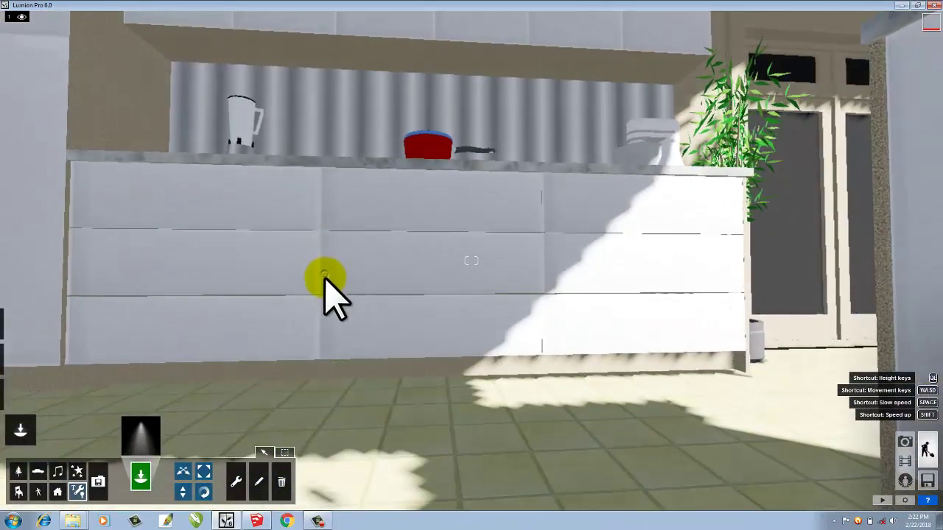
pyautogui.scroll(2, 328, 283)
pyautogui.scroll(-3, 324, 262)
pyautogui.scroll(-3, 324, 262)
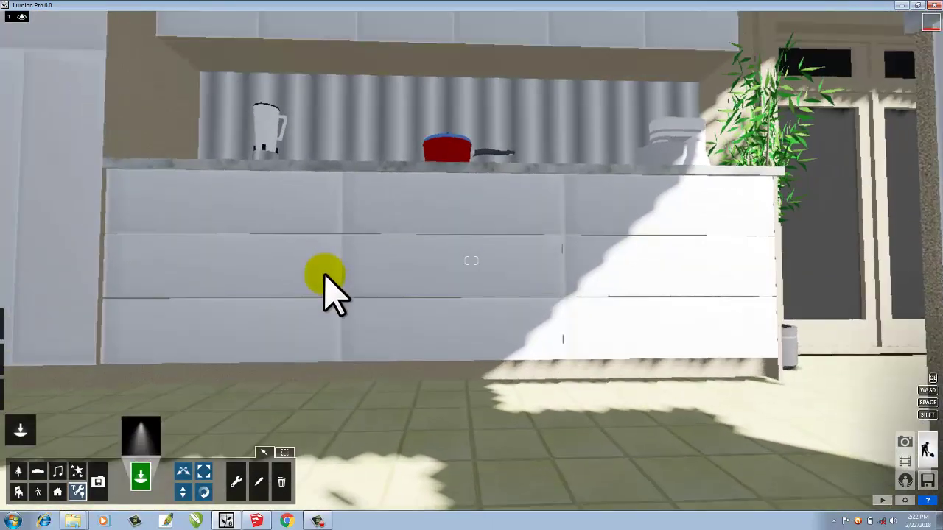
pyautogui.moveTo(324, 262)
pyautogui.mouseDown(button='right')
pyautogui.moveTo(324, 271)
pyautogui.moveTo(263, 273)
pyautogui.mouseUp(button='right')
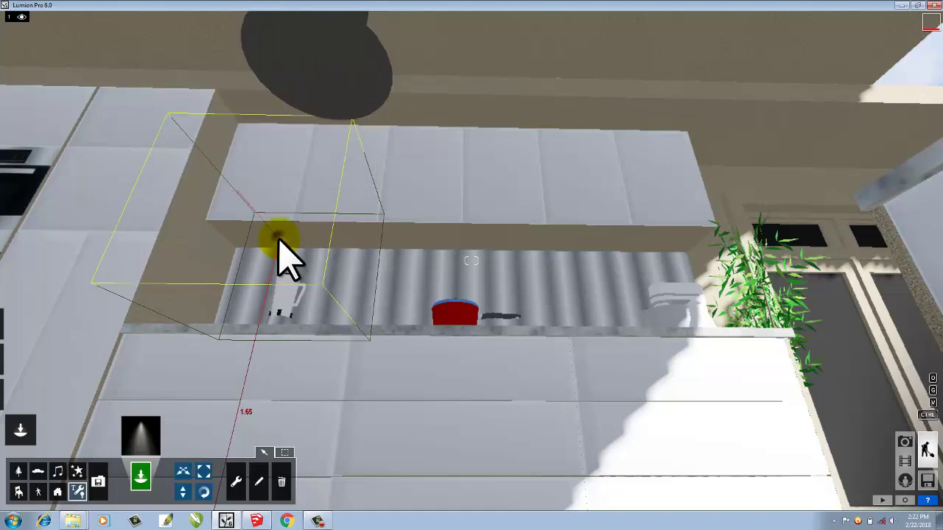
# Step: Place two spotlights under the wall cabinets and two under the island overhang above the stools
pyautogui.click(278, 239)
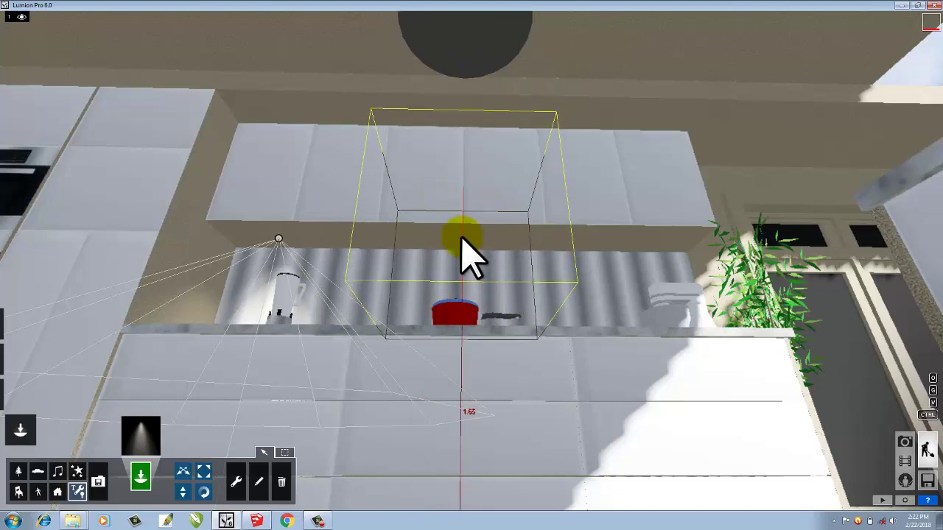
pyautogui.click(461, 238)
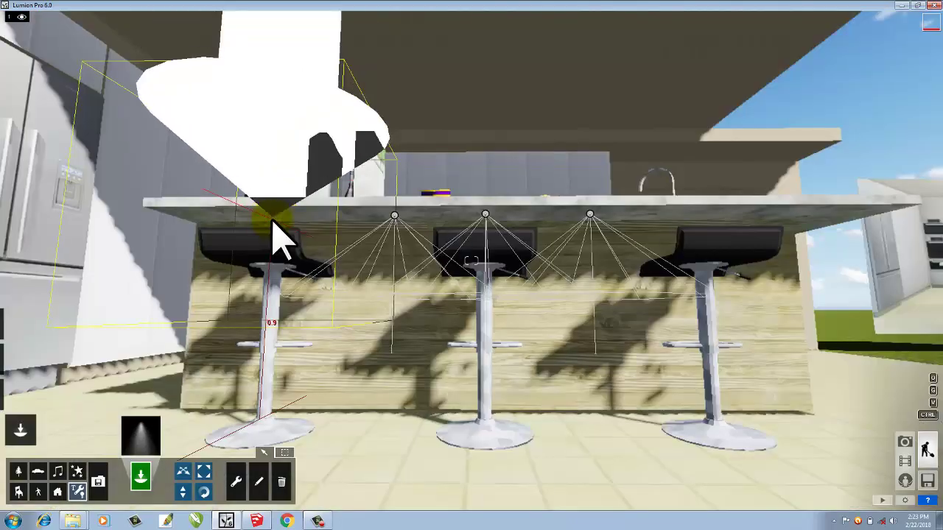
pyautogui.click(272, 219)
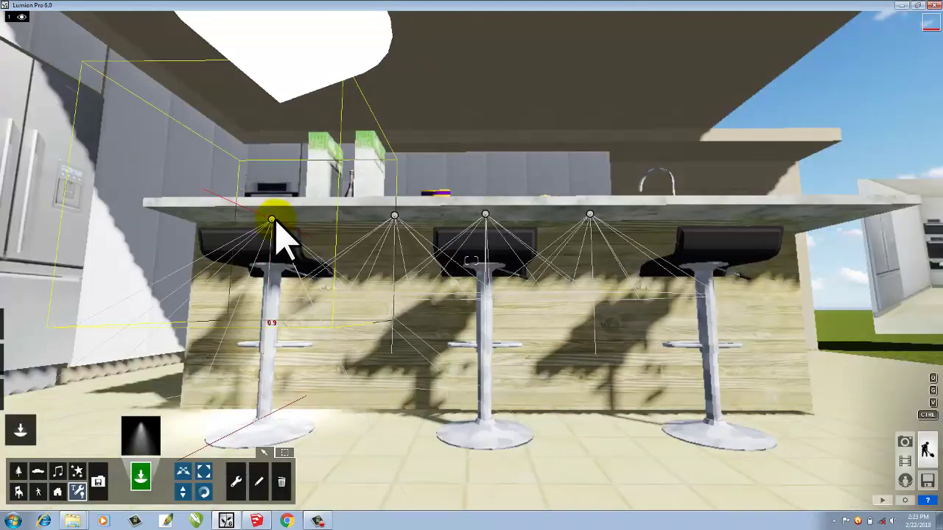
pyautogui.click(476, 219)
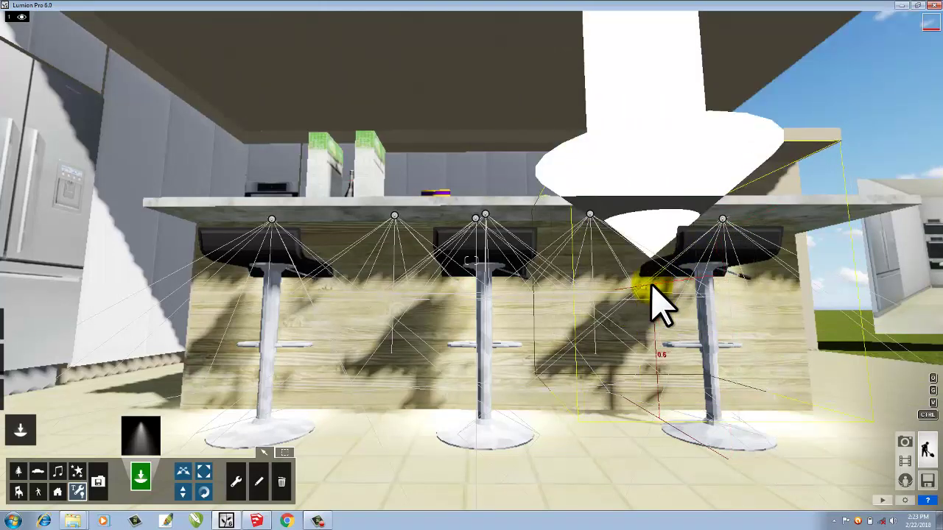
pyautogui.moveTo(659, 302); pyautogui.dragTo(659, 302, button='right')
# Step: Pull back to see the whole kitchen, drop Sun height to night, then raise it to daylight
pyautogui.press('s')
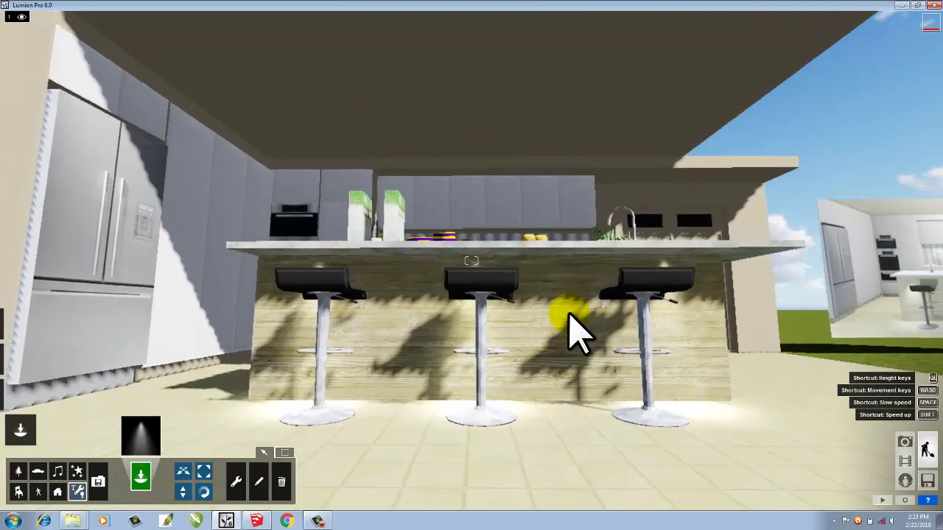
pyautogui.press('q')
pyautogui.press('q')
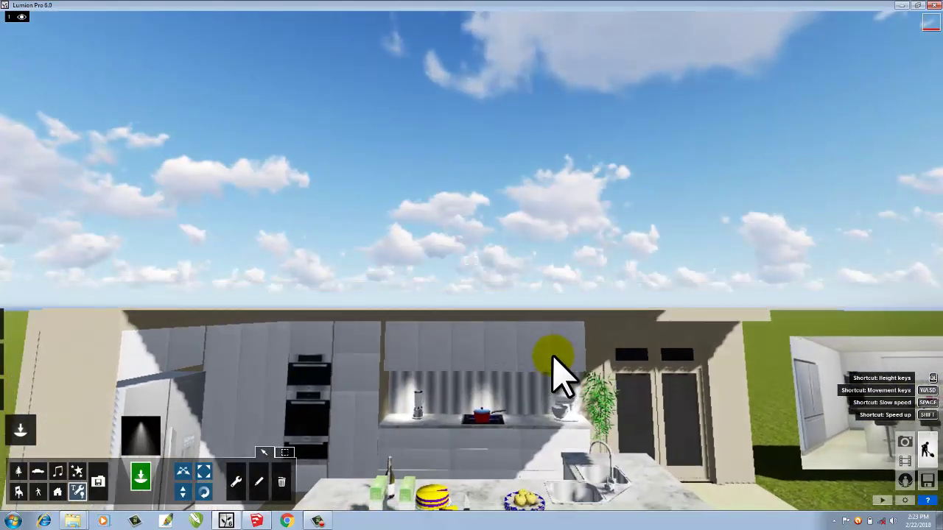
pyautogui.press('s')
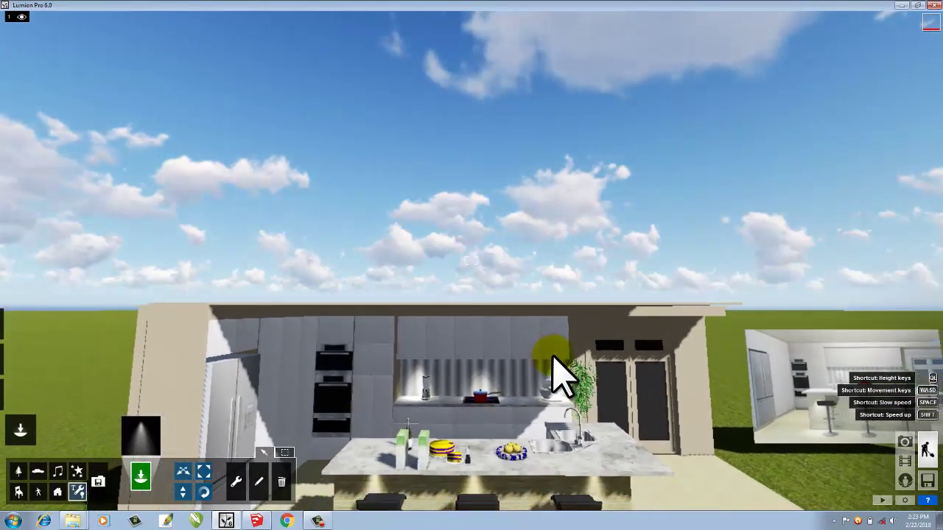
pyautogui.press('s')
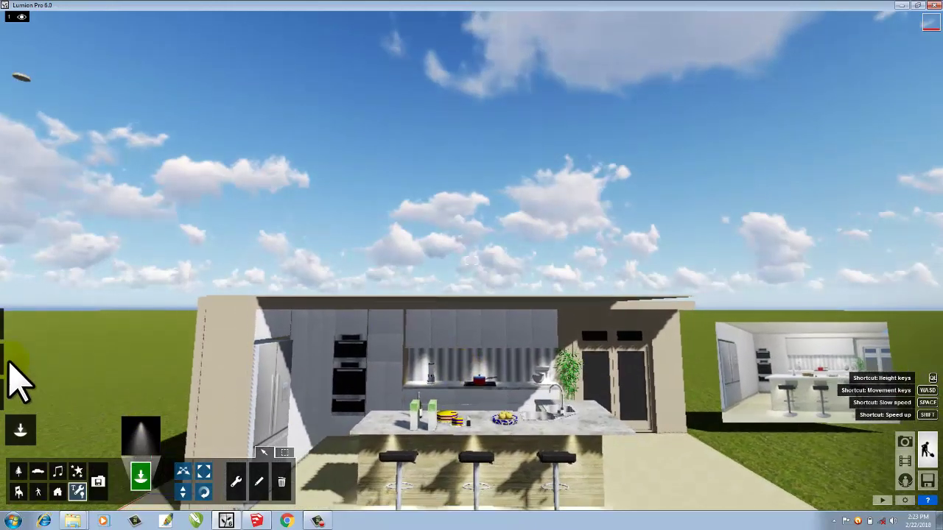
pyautogui.click(18, 325)
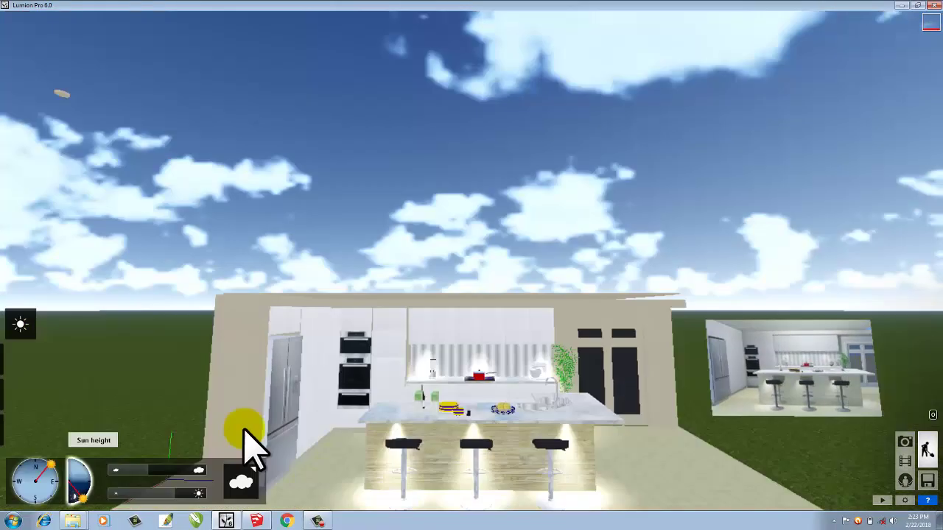
pyautogui.moveTo(250, 445); pyautogui.dragTo(265, 442)
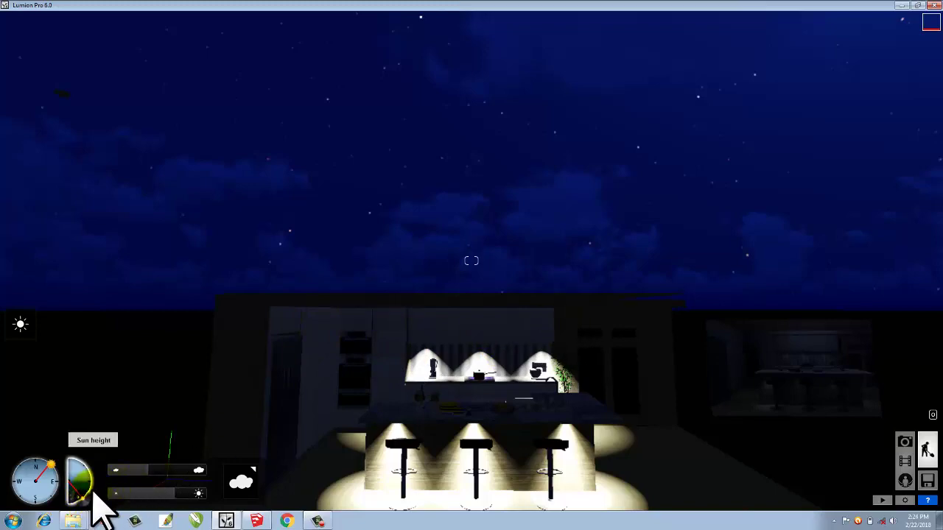
pyautogui.moveTo(103, 497); pyautogui.dragTo(99, 479)
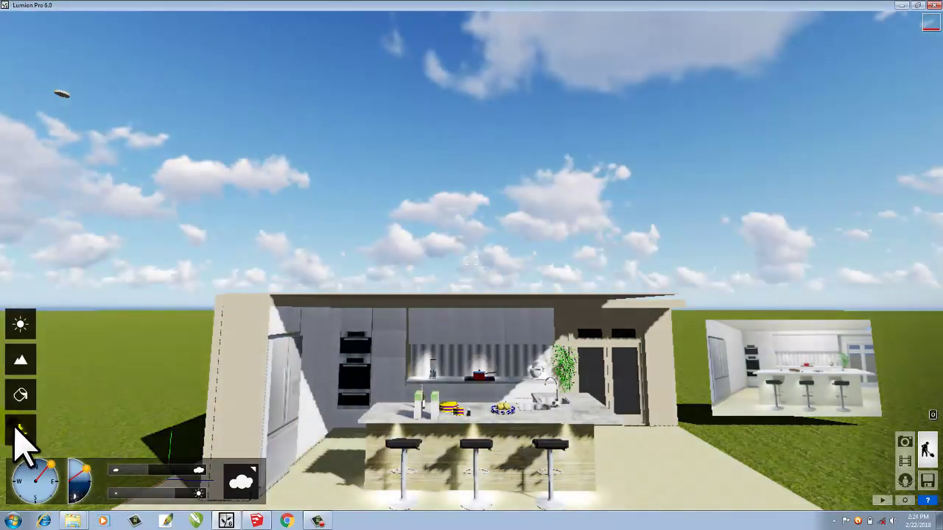
# Step: Choose a light from the Light Fill category and place it high above the left cabinets
pyautogui.click(18, 430)
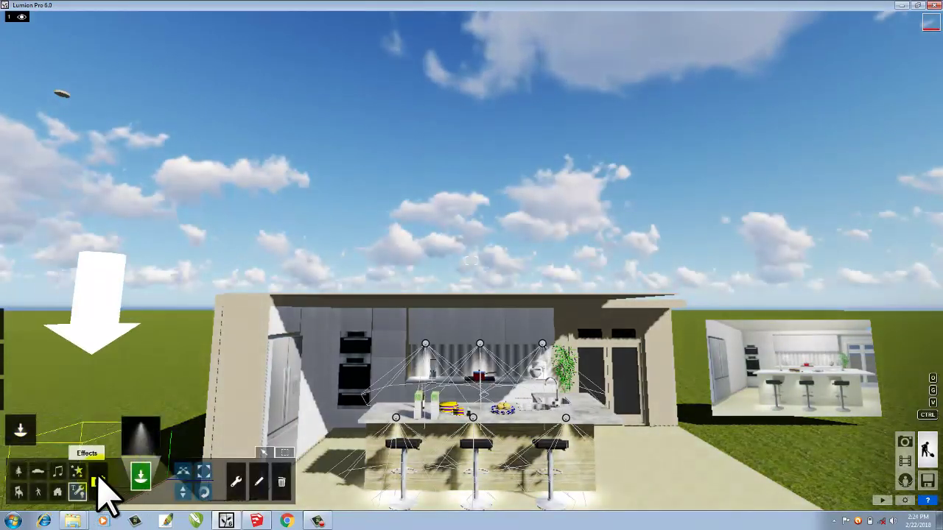
pyautogui.click(143, 442)
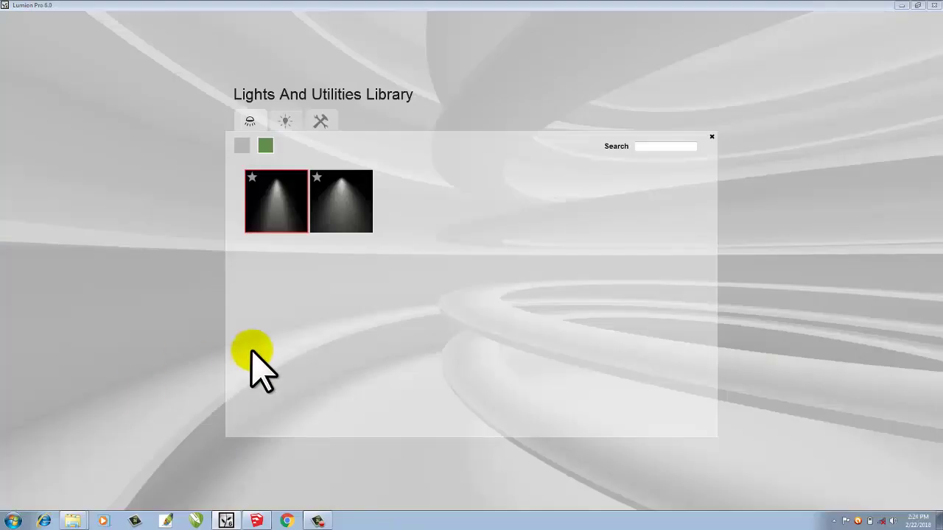
pyautogui.click(284, 122)
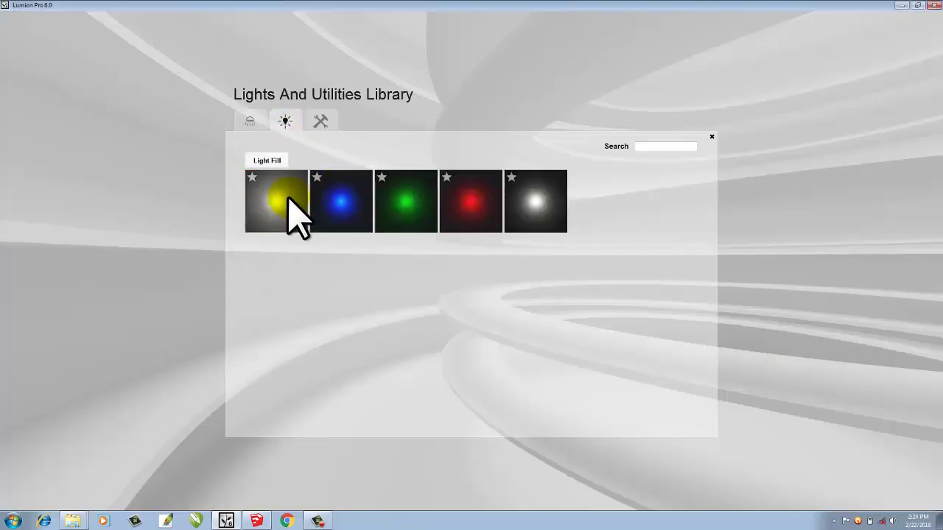
pyautogui.moveTo(269, 195); pyautogui.dragTo(416, 280)
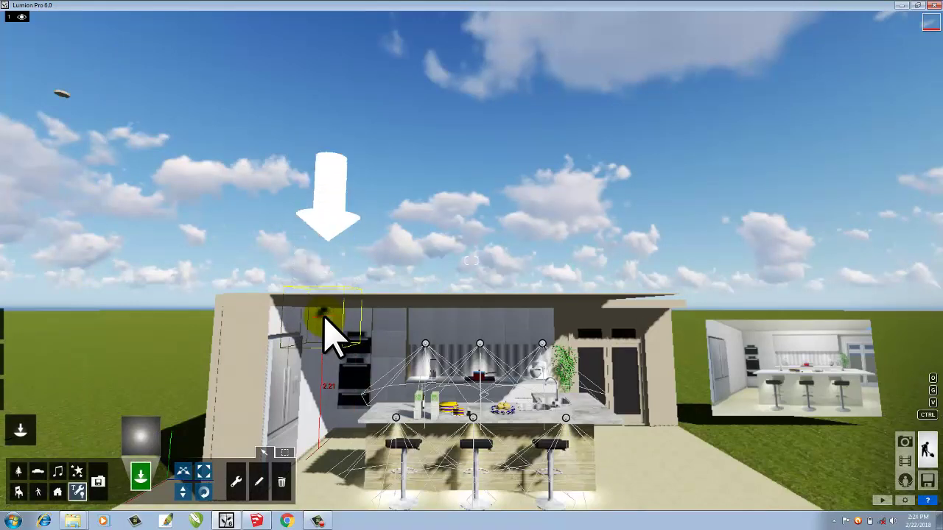
pyautogui.click(324, 317)
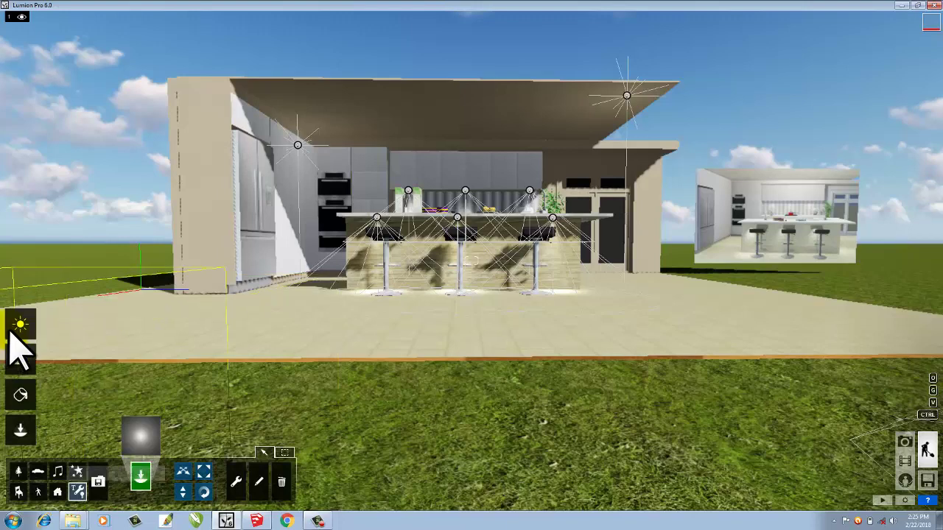
# Step: Lower the Sun height to night so only the placed spotlights and fill lights illuminate the kitchen
pyautogui.click(18, 325)
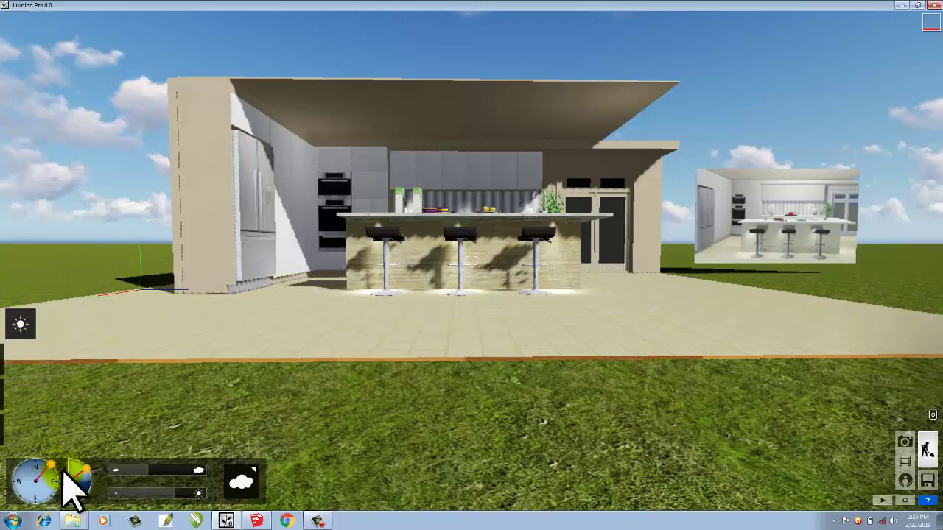
pyautogui.moveTo(88, 484); pyautogui.dragTo(86, 495)
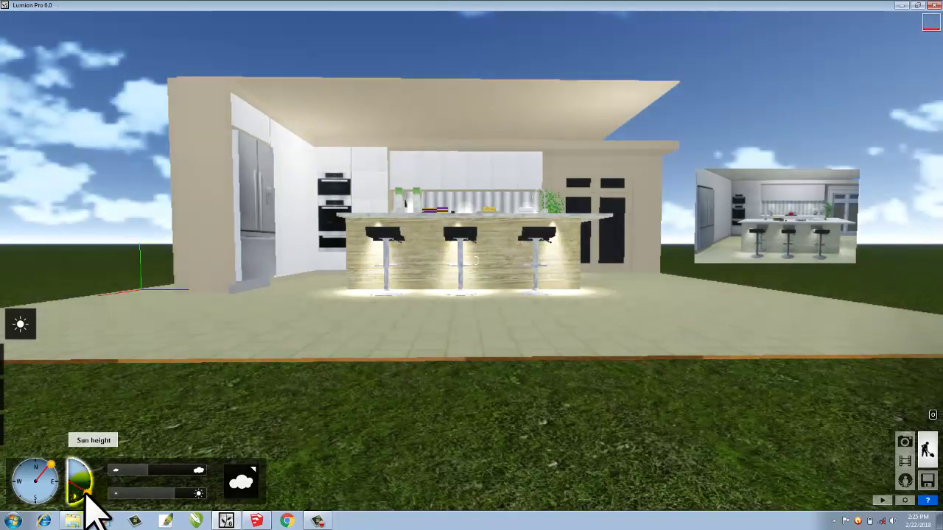
pyautogui.click(324, 357)
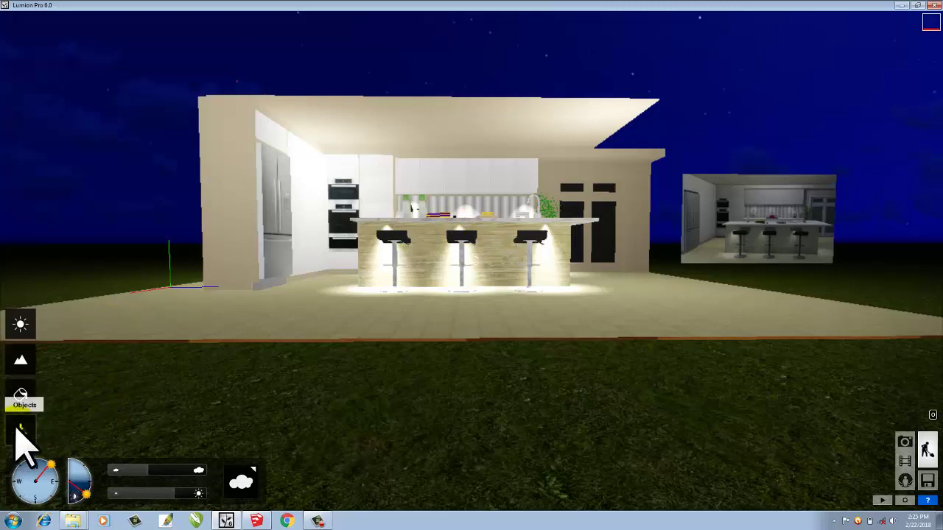
pyautogui.click(18, 433)
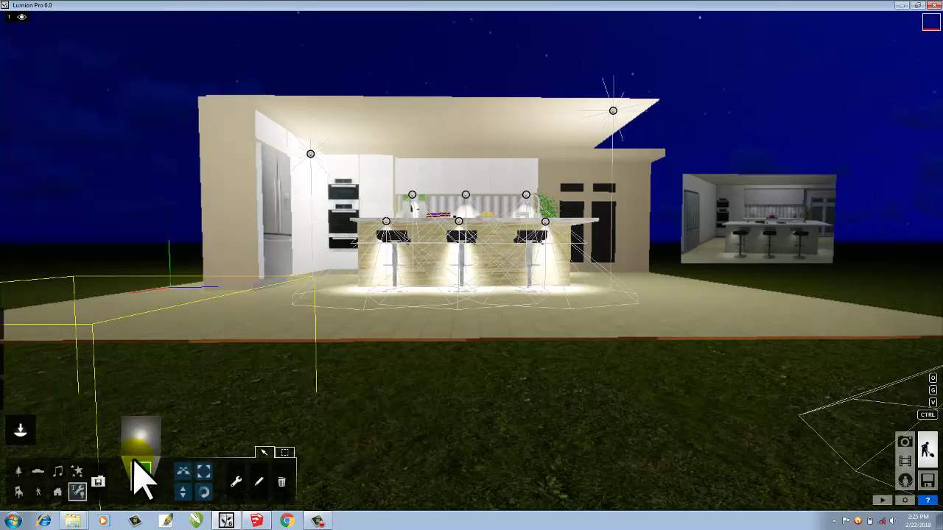
# Step: Lower the middle, right and left stool spotlights' Brightness from 300, the right one to 69.8
pyautogui.click(263, 484)
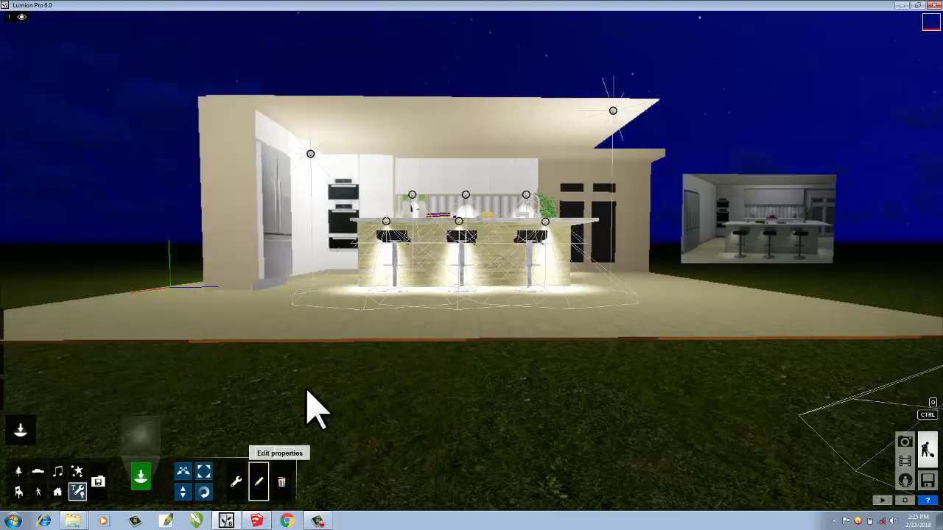
pyautogui.click(458, 221)
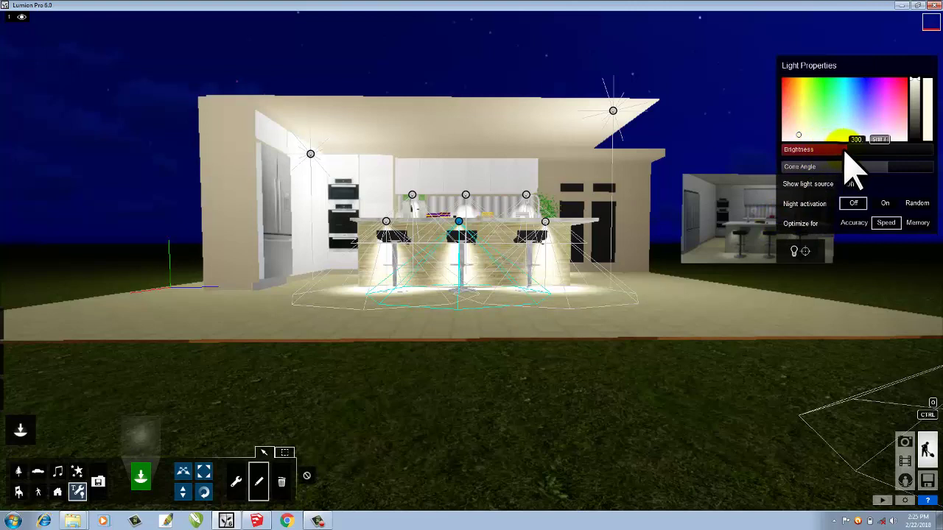
pyautogui.moveTo(840, 152); pyautogui.dragTo(839, 149)
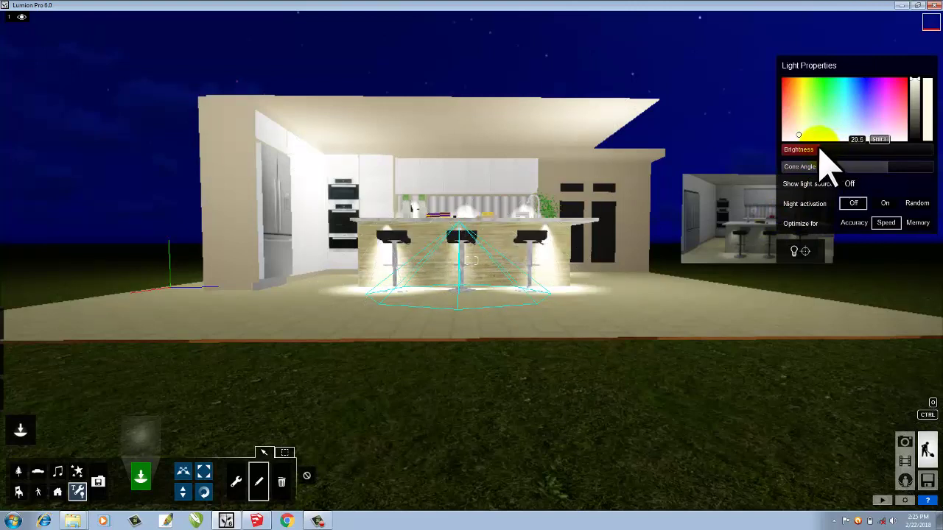
pyautogui.click(545, 225)
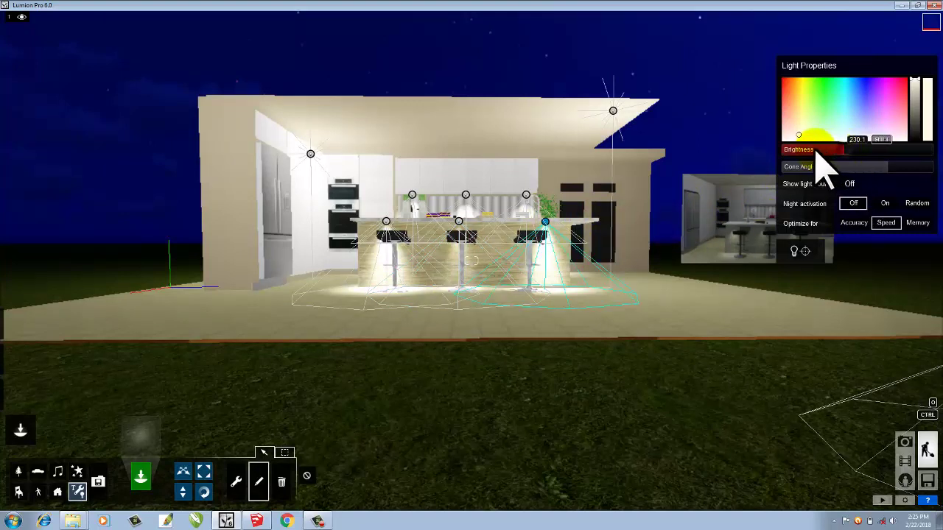
pyautogui.moveTo(816, 151); pyautogui.dragTo(813, 149)
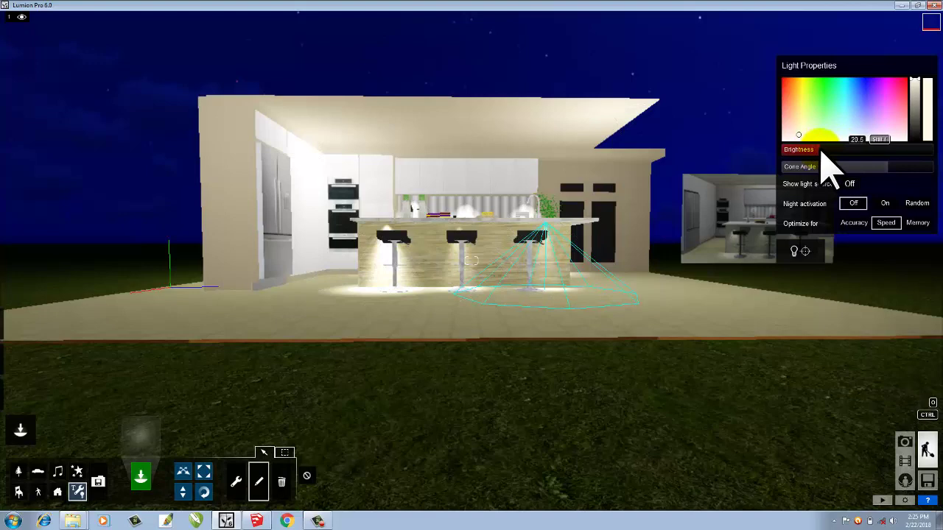
pyautogui.click(386, 222)
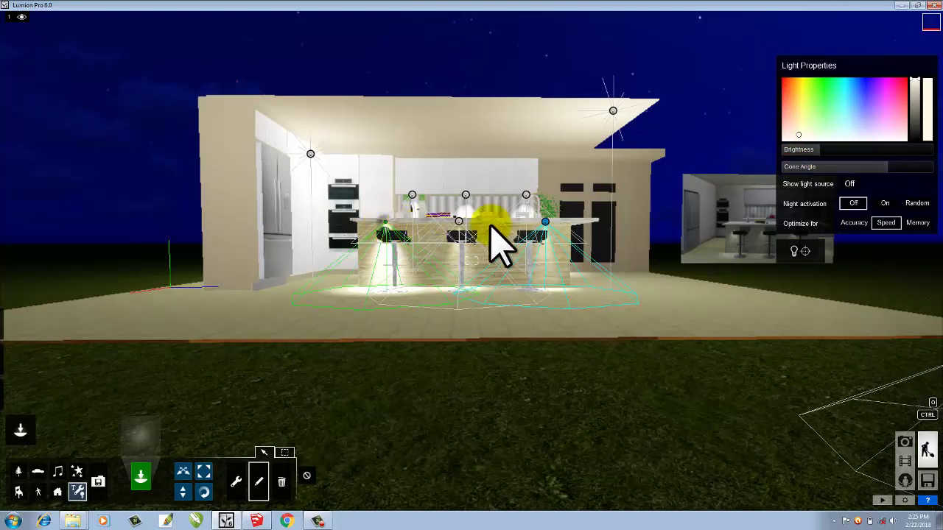
pyautogui.click(841, 152)
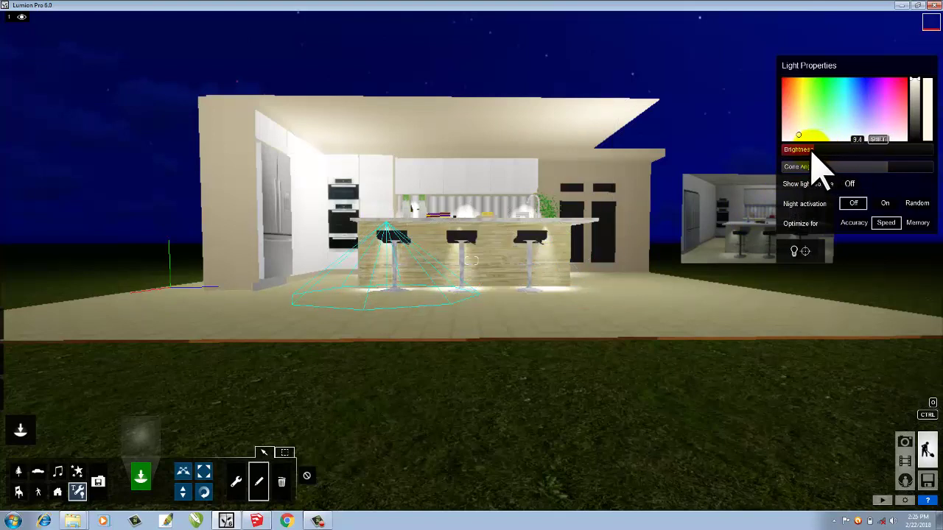
pyautogui.click(525, 195)
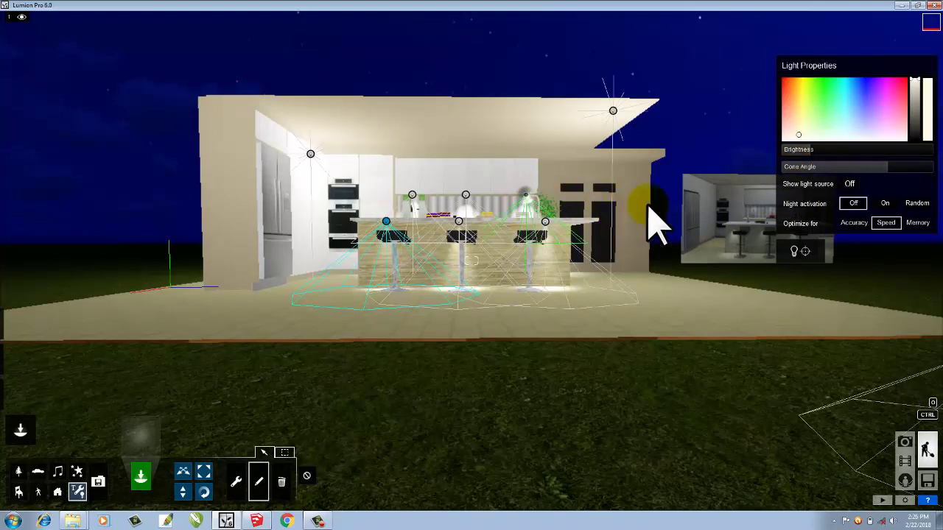
pyautogui.click(837, 151)
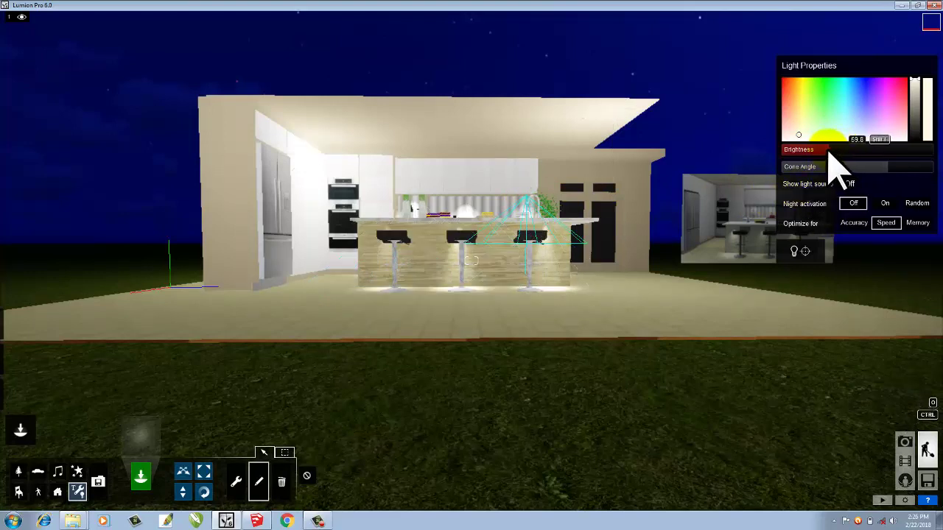
# Step: Dim the middle and left pendant lights above the island, the left one to 97.6
pyautogui.scroll(3, 472, 201)
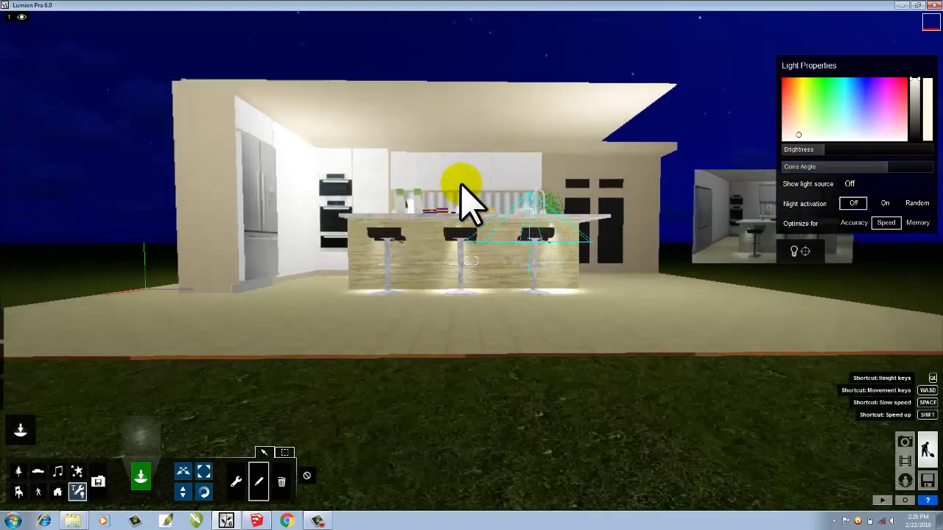
pyautogui.scroll(3, 454, 188)
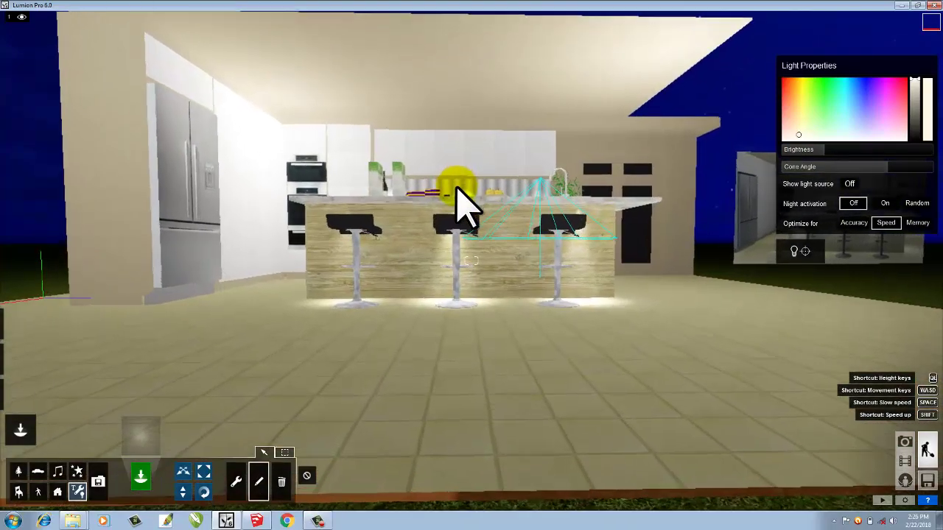
pyautogui.scroll(-3, 462, 221)
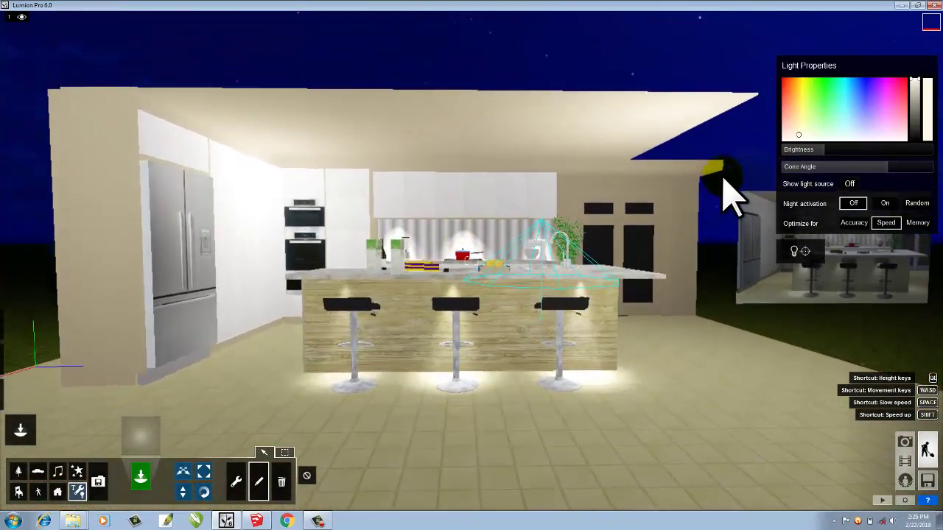
pyautogui.keyDown('ctrl'); pyautogui.click(463, 221); pyautogui.keyUp('ctrl')
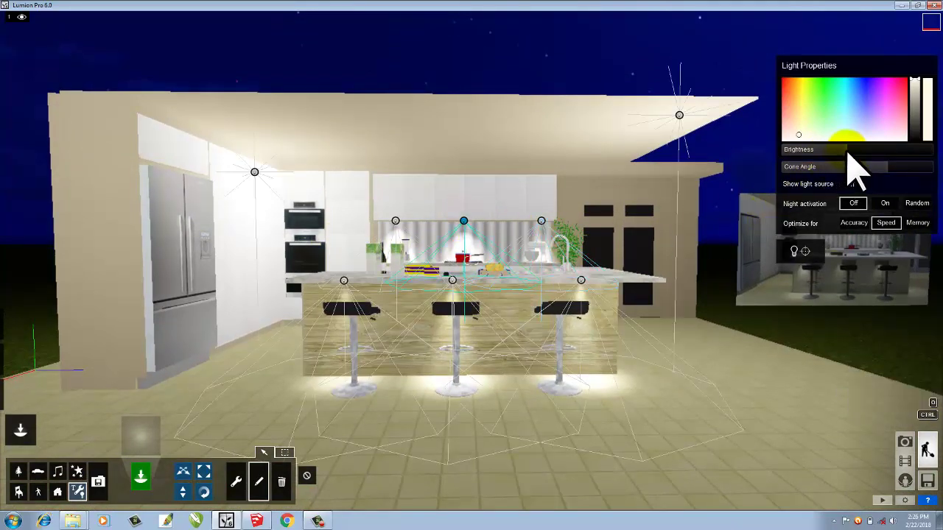
pyautogui.moveTo(841, 151); pyautogui.dragTo(836, 155)
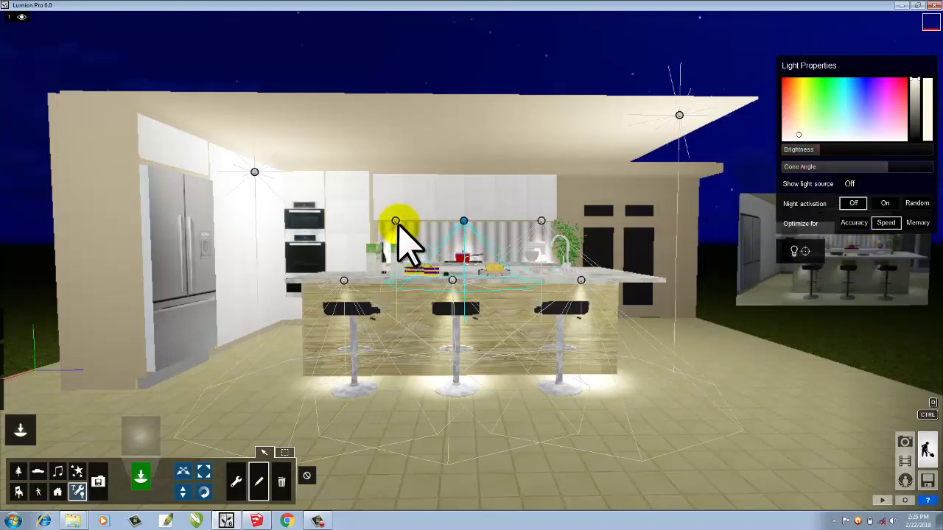
pyautogui.click(395, 222)
pyautogui.click(841, 149)
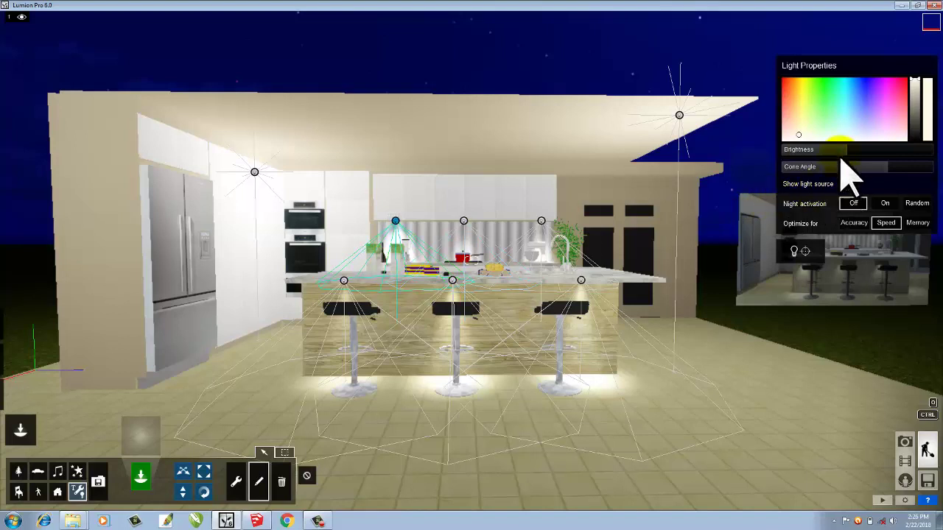
pyautogui.moveTo(835, 153); pyautogui.dragTo(833, 155)
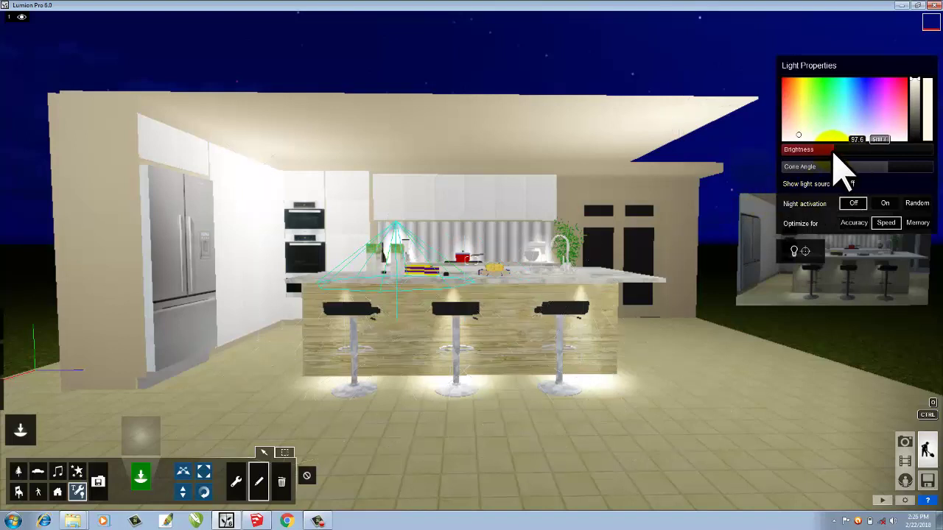
# Step: Dim the eave light from 1326.9 and the left wall light from 1441.8
pyautogui.moveTo(699, 104); pyautogui.dragTo(679, 115)
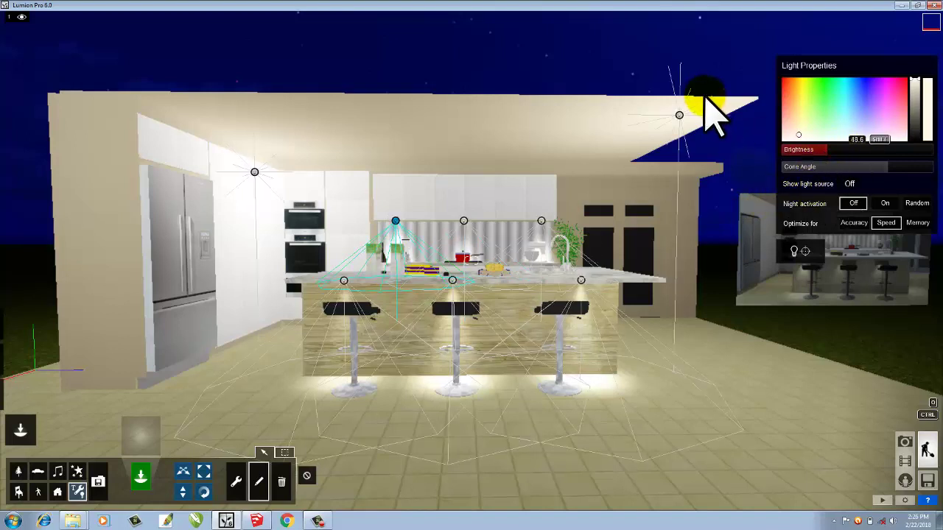
pyautogui.click(679, 115)
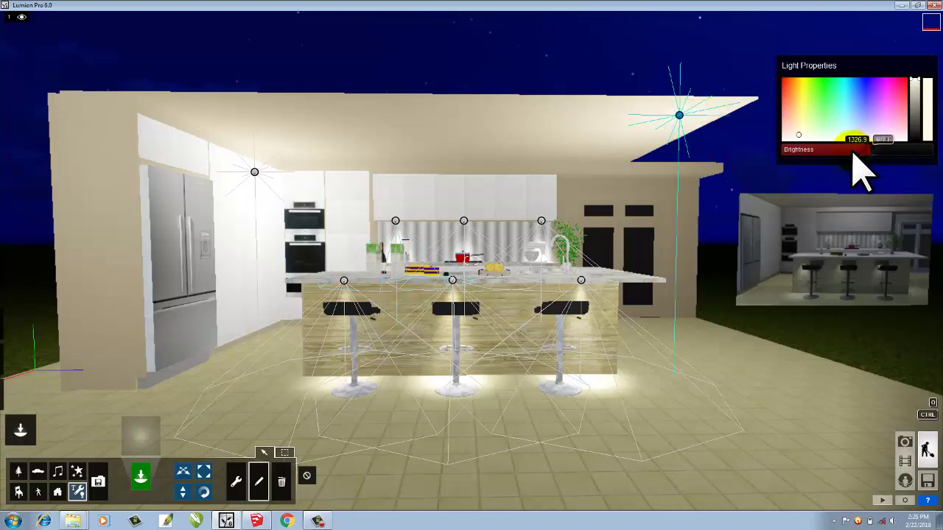
pyautogui.moveTo(852, 152)
pyautogui.mouseDown()
pyautogui.moveTo(487, 155)
pyautogui.moveTo(254, 173)
pyautogui.mouseUp()
pyautogui.click(254, 173)
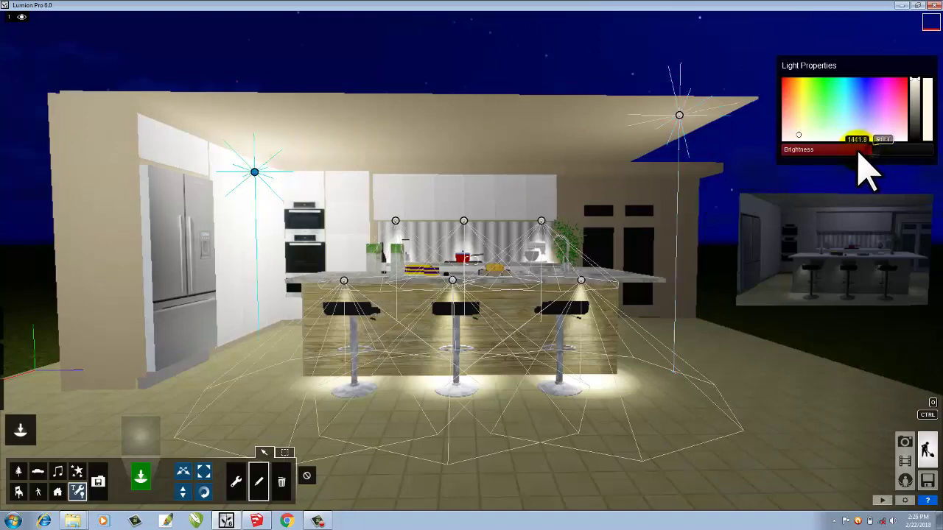
pyautogui.moveTo(858, 153); pyautogui.dragTo(840, 153)
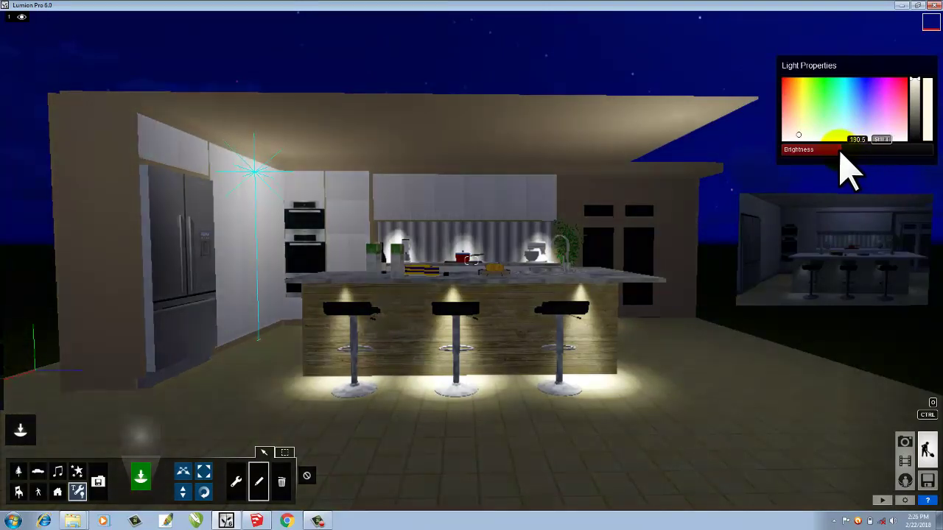
# Step: Finish dimming the wall light and lower the right pendant light's brightness
pyautogui.moveTo(558, 298); pyautogui.dragTo(544, 246)
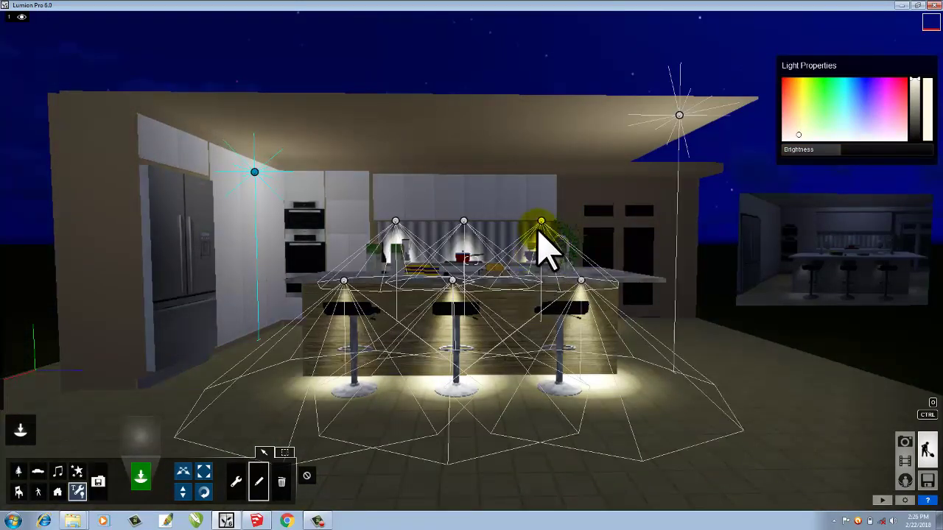
pyautogui.click(542, 223)
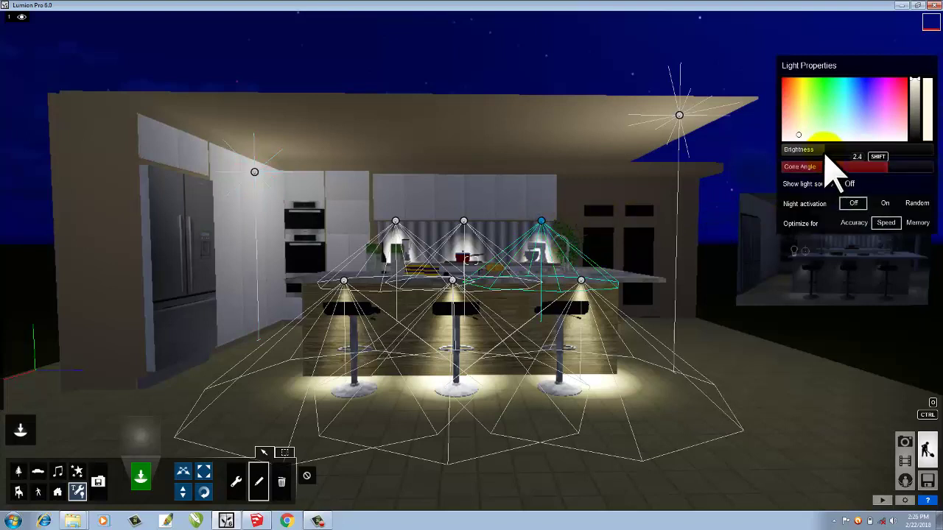
pyautogui.moveTo(814, 159); pyautogui.dragTo(471, 243)
# Step: Narrow the middle, left and right pendants' cone angles to about 1.6, dimming the left to 13.1
pyautogui.click(466, 223)
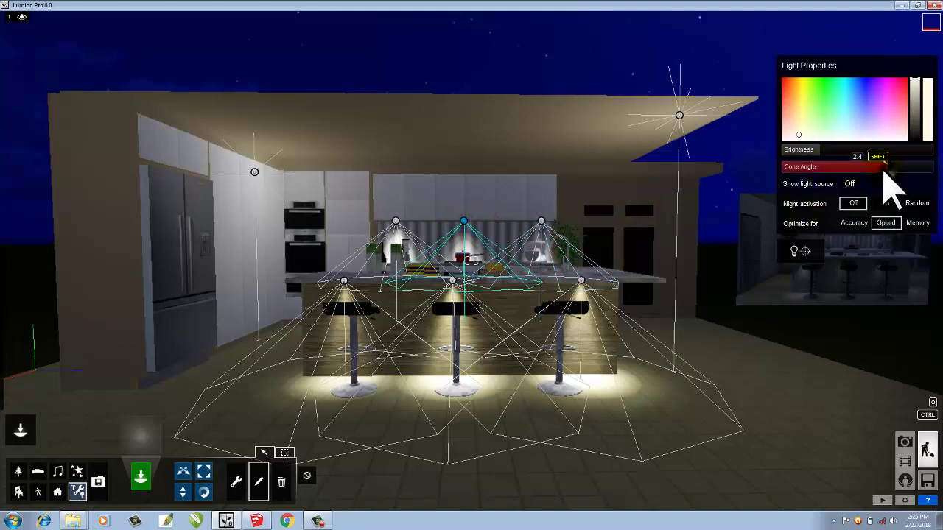
pyautogui.moveTo(884, 168); pyautogui.dragTo(851, 177)
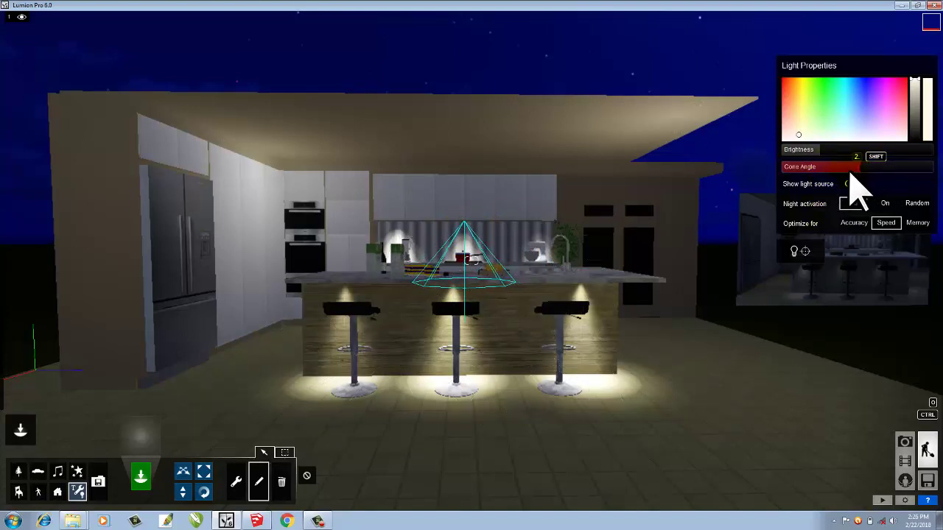
pyautogui.moveTo(836, 166)
pyautogui.mouseDown()
pyautogui.moveTo(808, 153)
pyautogui.moveTo(388, 238)
pyautogui.mouseUp()
pyautogui.click(394, 221)
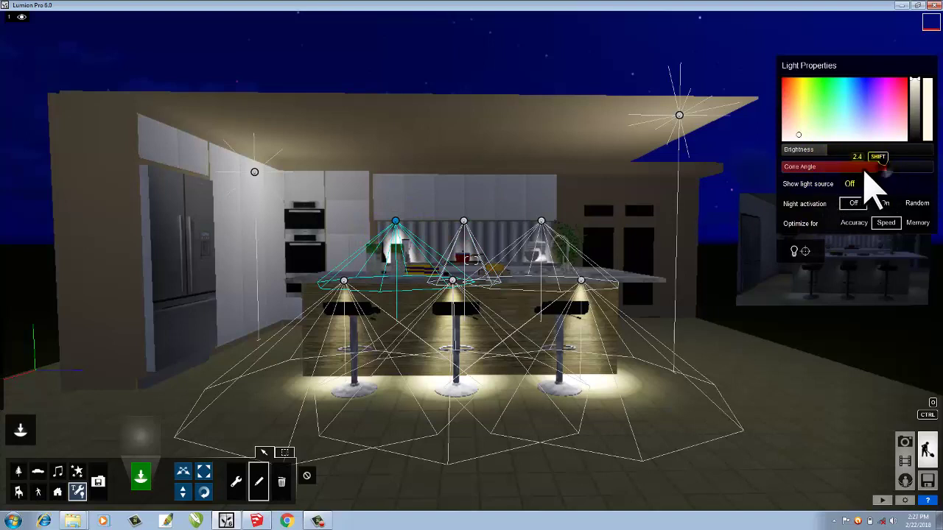
pyautogui.moveTo(868, 177); pyautogui.dragTo(847, 188)
pyautogui.moveTo(831, 175); pyautogui.dragTo(826, 175)
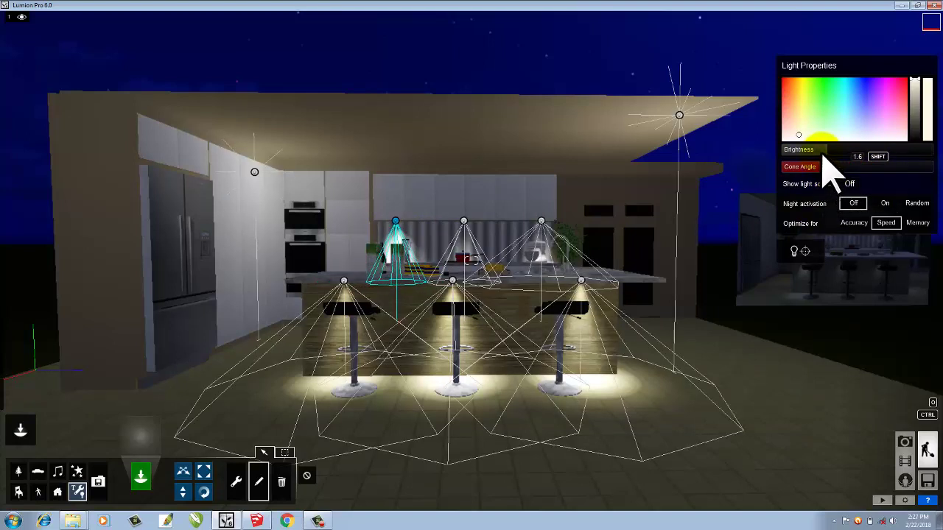
pyautogui.click(825, 175)
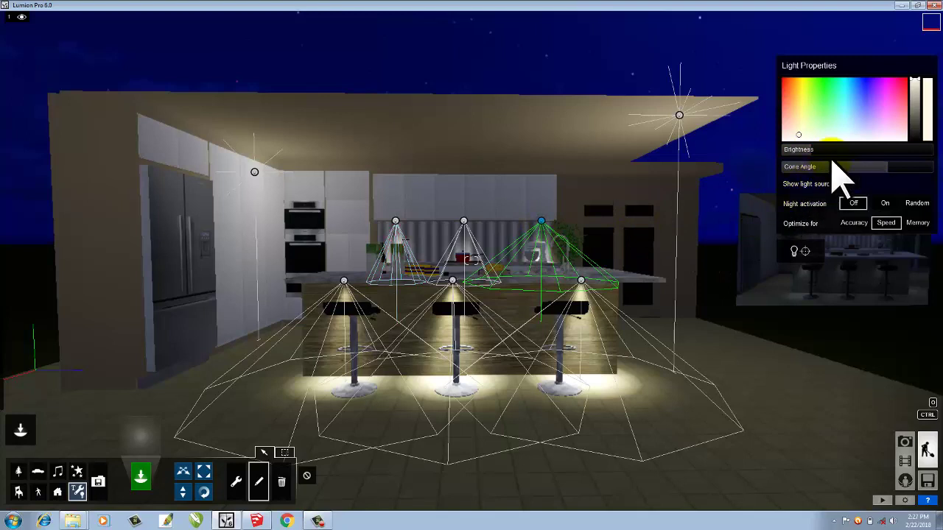
pyautogui.moveTo(838, 169)
pyautogui.mouseDown()
pyautogui.moveTo(884, 176)
pyautogui.moveTo(822, 177)
pyautogui.mouseUp()
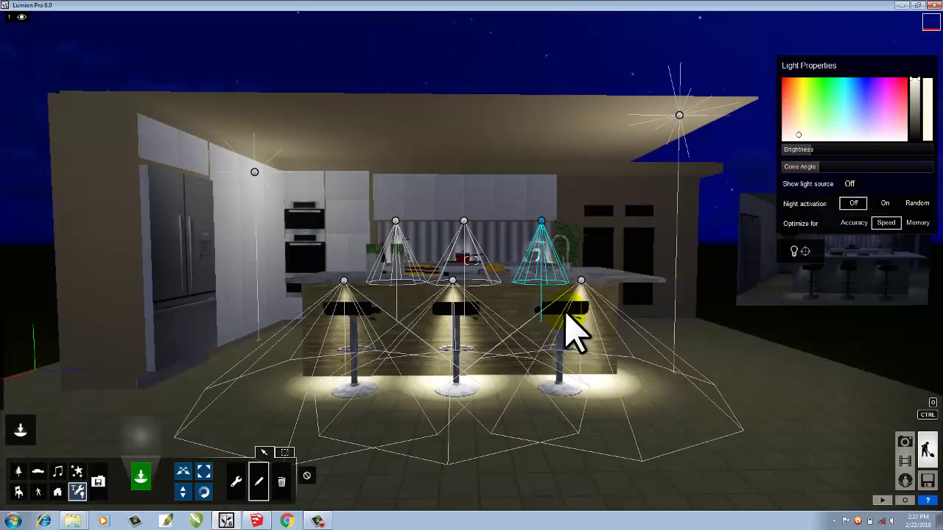
# Step: Narrow the right, centre and left stool spotlights' cones, dimming the centre and setting the left to 1.5
pyautogui.click(581, 283)
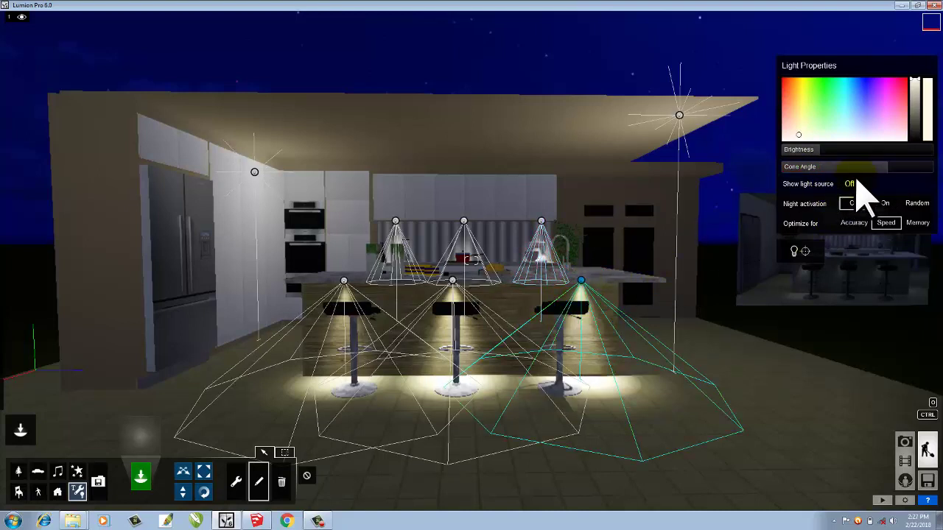
pyautogui.moveTo(888, 176); pyautogui.dragTo(819, 193)
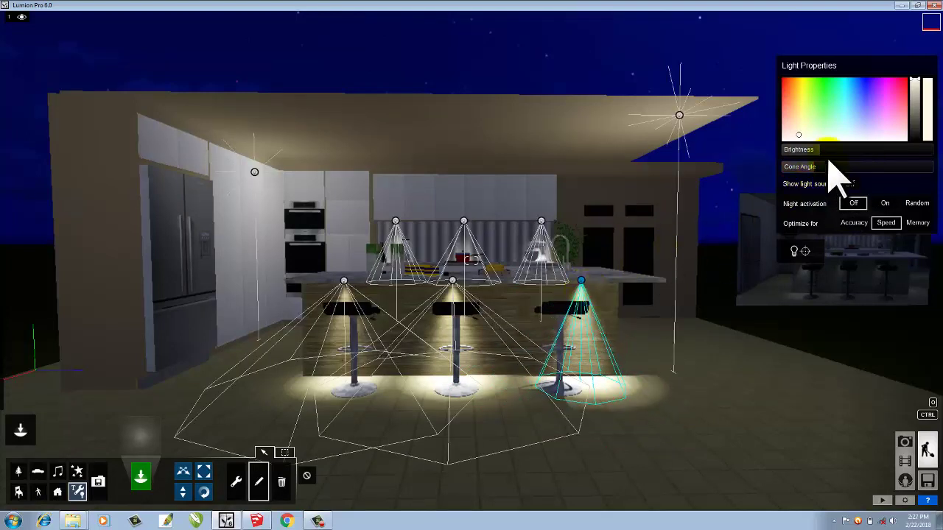
pyautogui.moveTo(811, 155); pyautogui.dragTo(451, 302)
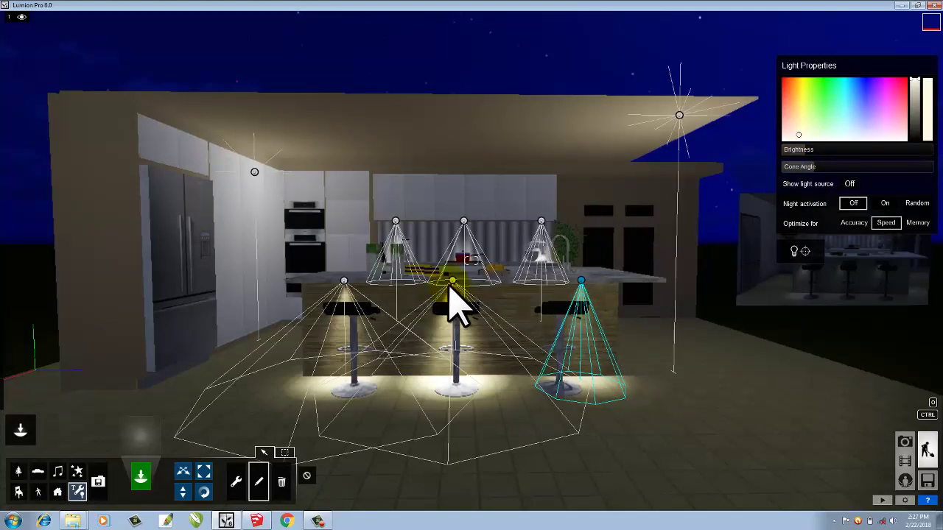
pyautogui.click(451, 282)
pyautogui.moveTo(831, 167)
pyautogui.mouseDown()
pyautogui.moveTo(885, 171)
pyautogui.moveTo(821, 193)
pyautogui.mouseUp()
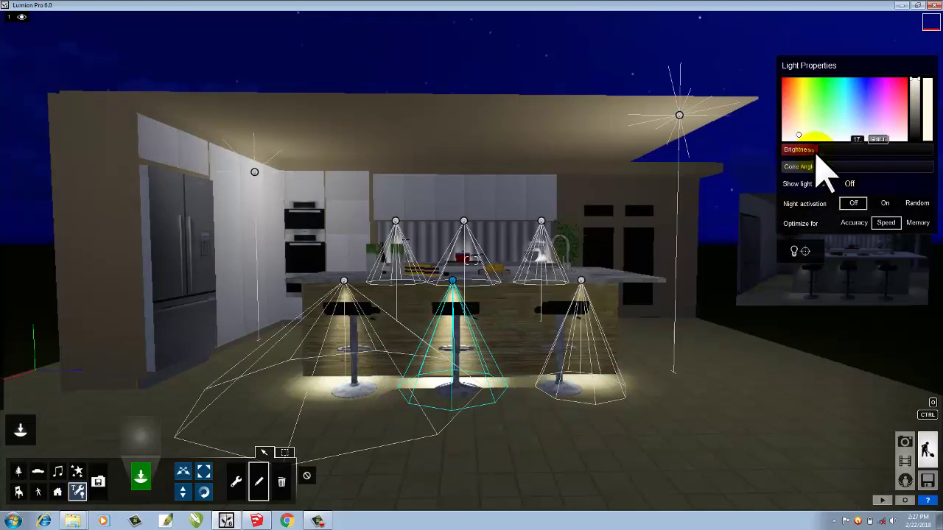
pyautogui.moveTo(818, 158)
pyautogui.mouseDown()
pyautogui.moveTo(414, 305)
pyautogui.moveTo(350, 296)
pyautogui.mouseUp()
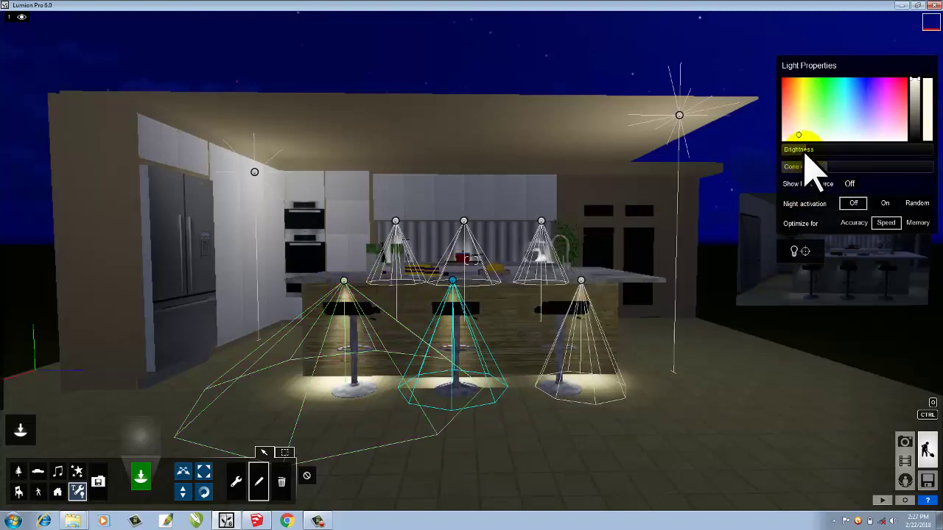
pyautogui.moveTo(827, 167); pyautogui.dragTo(345, 283)
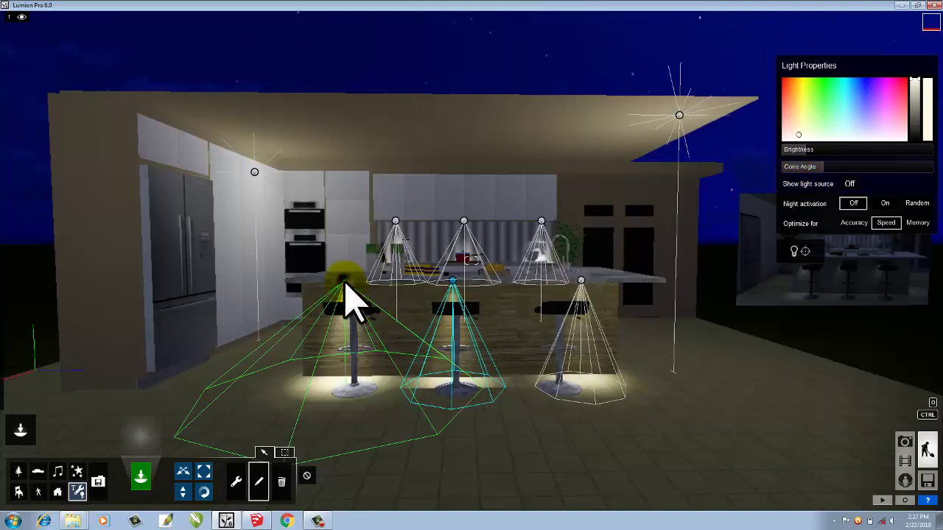
pyautogui.click(344, 283)
pyautogui.moveTo(888, 173)
pyautogui.mouseDown()
pyautogui.moveTo(823, 179)
pyautogui.moveTo(803, 156)
pyautogui.moveTo(803, 210)
pyautogui.mouseUp()
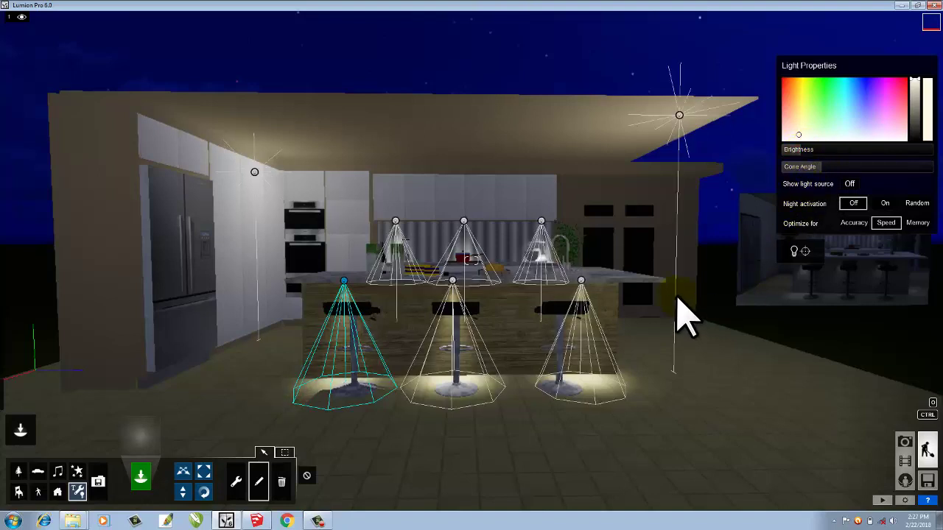
# Step: Raise the sun height so the night kitchen turns to daylight, then enter Movie mode's Flythrough clip
pyautogui.scroll(-3, 679, 317)
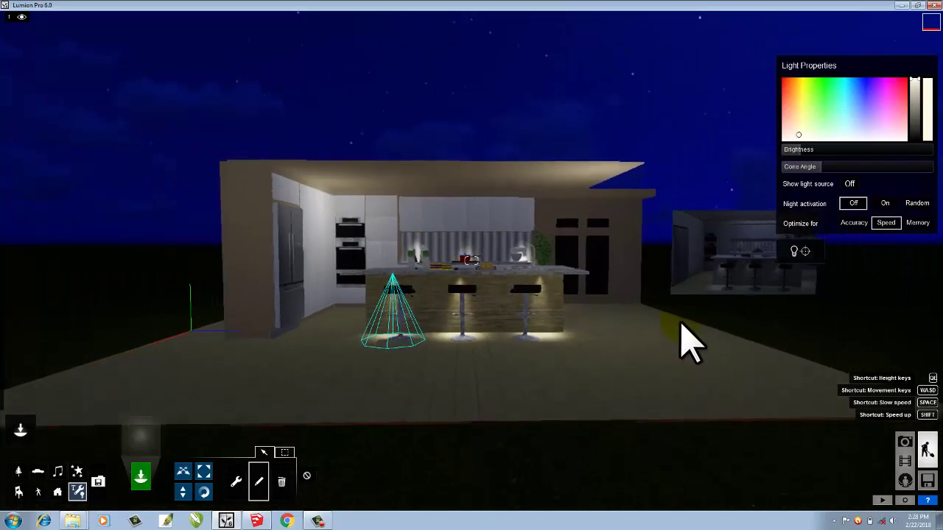
pyautogui.press('d')
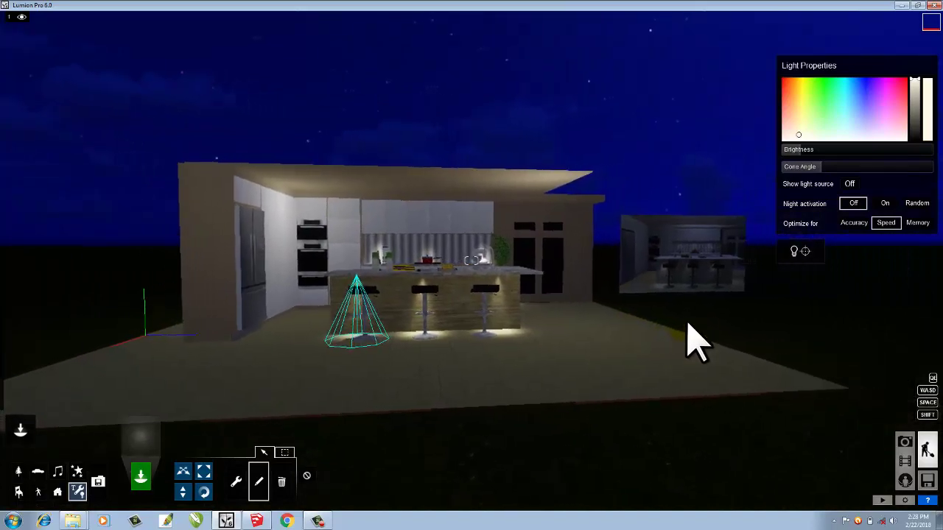
pyautogui.press('ctrl')
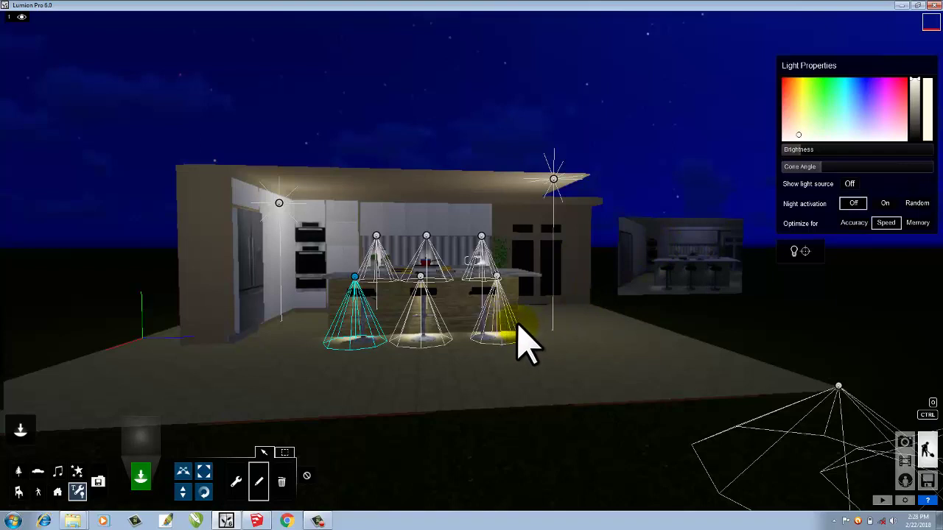
pyautogui.moveTo(20, 383)
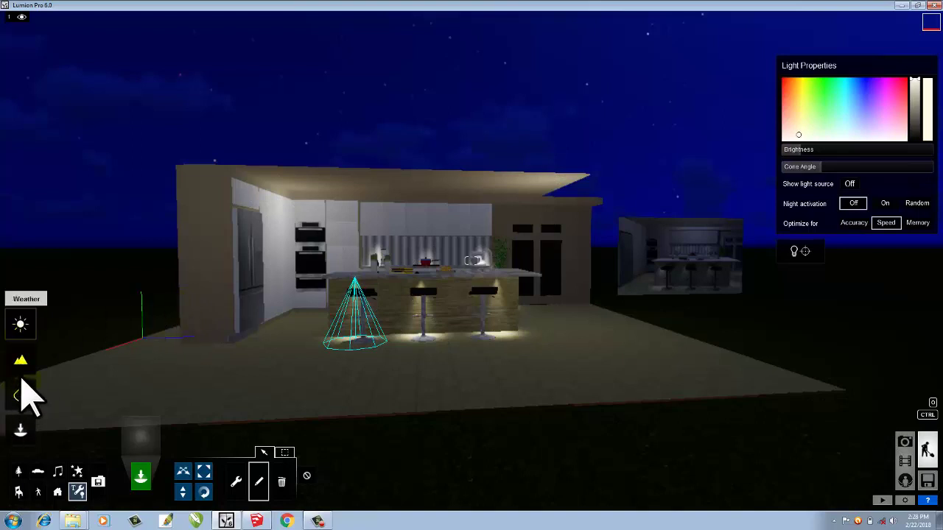
pyautogui.click(20, 325)
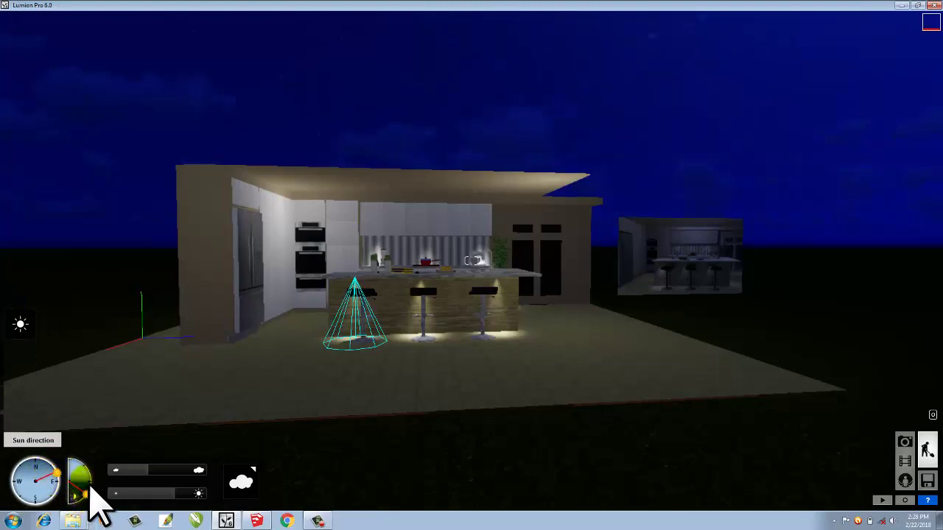
pyautogui.moveTo(92, 492)
pyautogui.mouseDown()
pyautogui.moveTo(87, 467)
pyautogui.moveTo(59, 450)
pyautogui.moveTo(91, 482)
pyautogui.mouseUp()
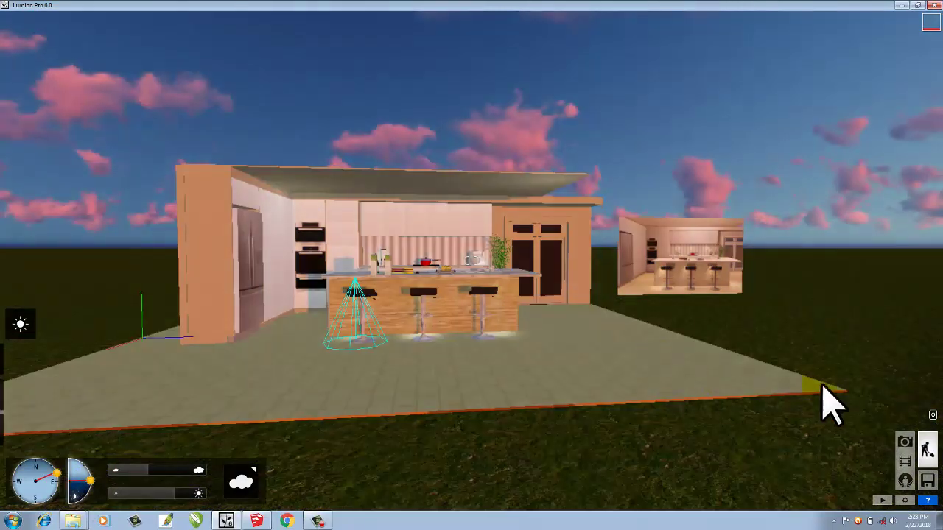
pyautogui.click(906, 459)
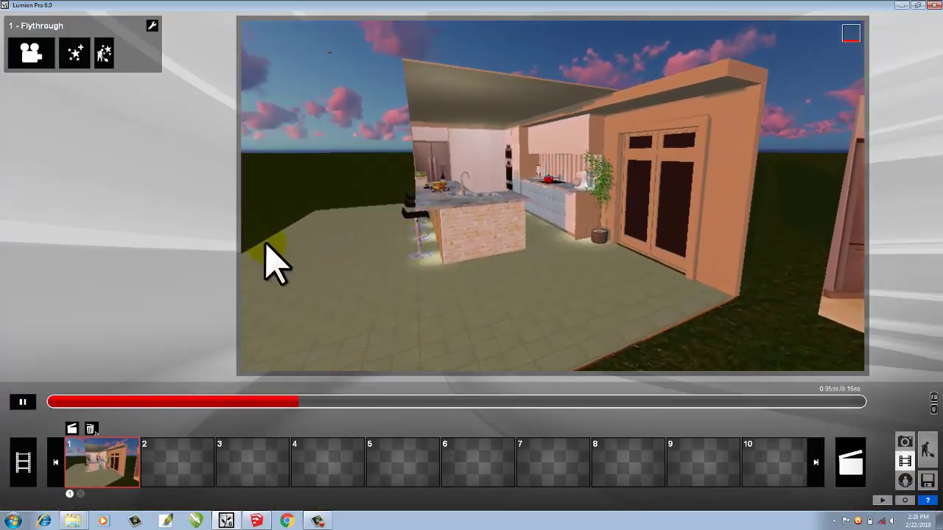
# Step: Add a Sun effect to the Flythrough clip, raise its sun height, and pause the preview
pyautogui.click(75, 55)
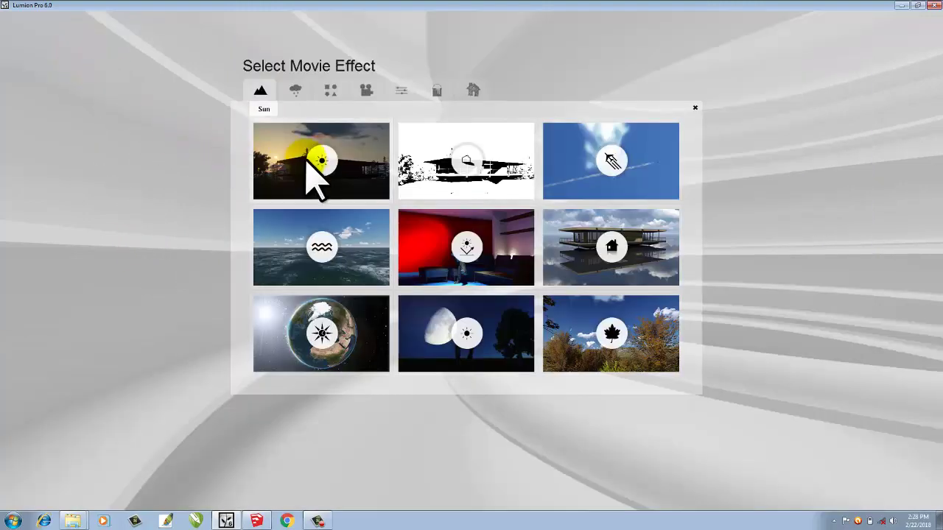
pyautogui.click(300, 145)
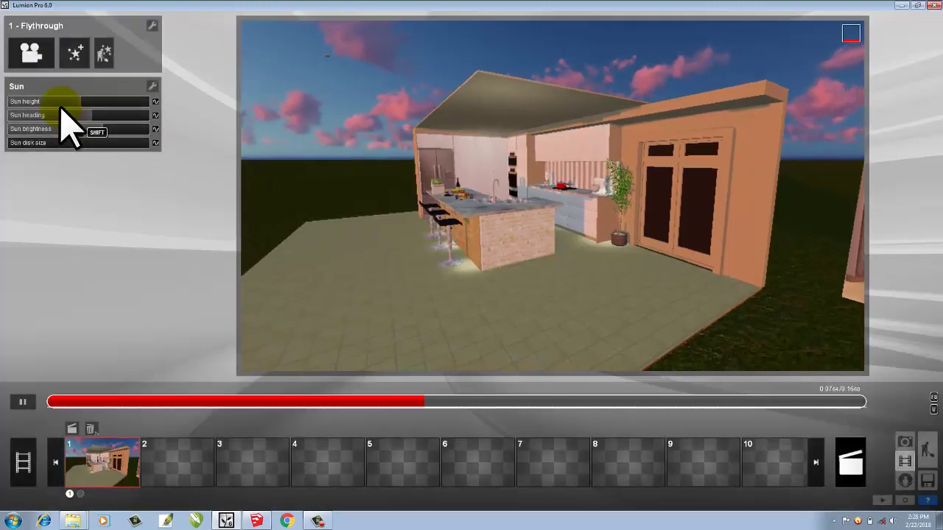
pyautogui.click(81, 103)
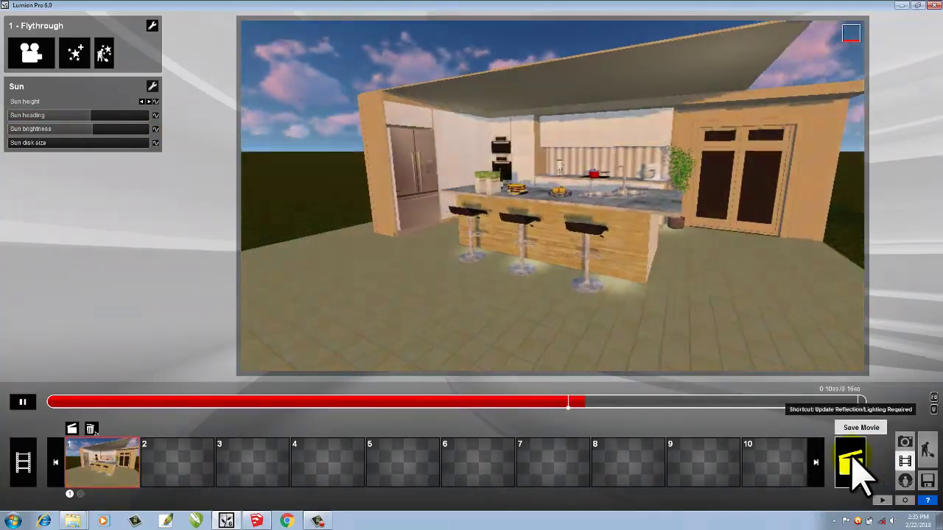
pyautogui.click(21, 402)
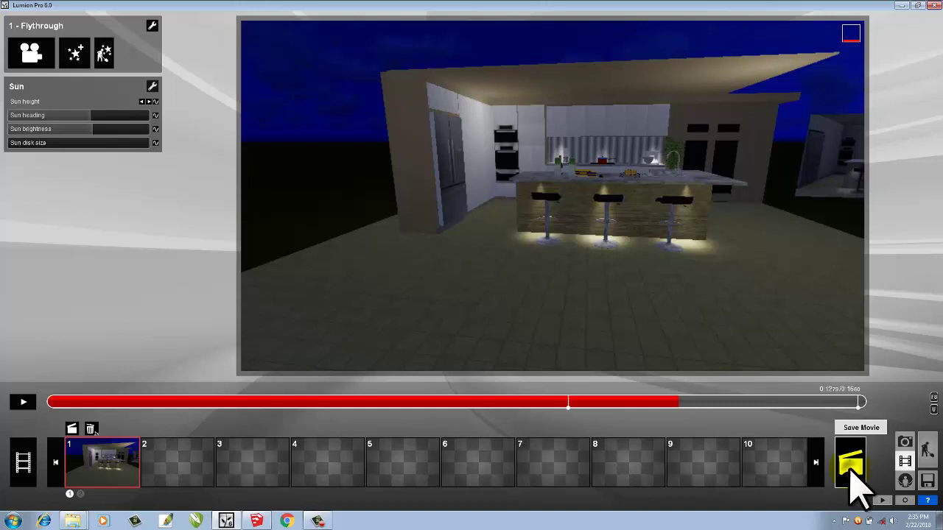
# Step: Export the whole movie as MP4 with custom quality at 30 fps and 1080p resolution
pyautogui.click(851, 469)
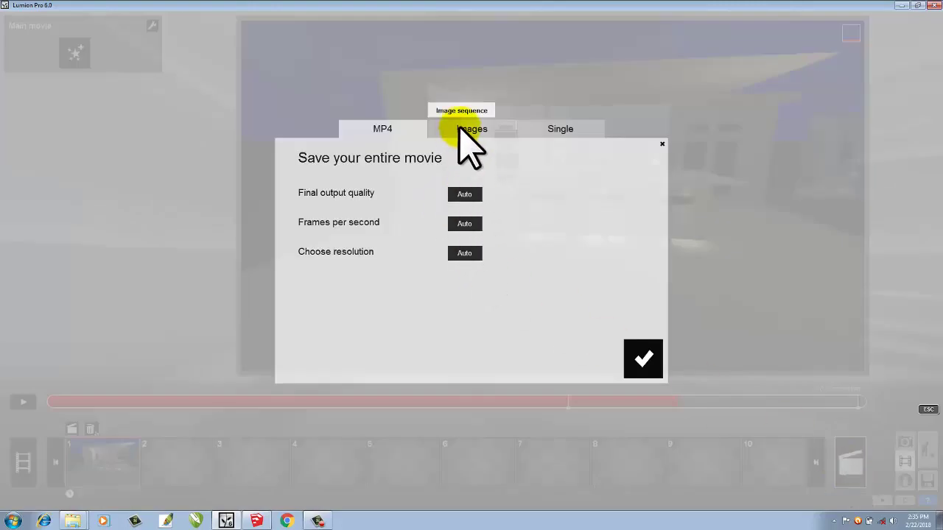
pyautogui.click(473, 197)
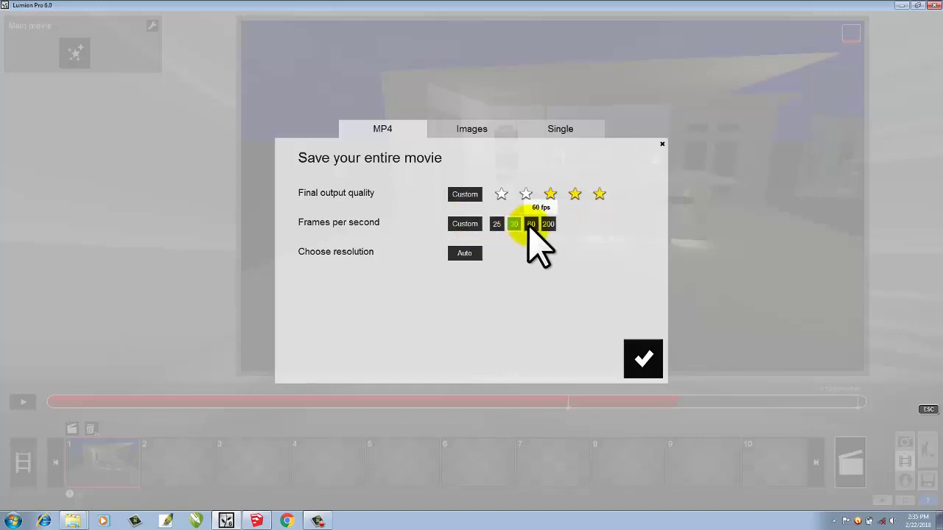
pyautogui.click(471, 252)
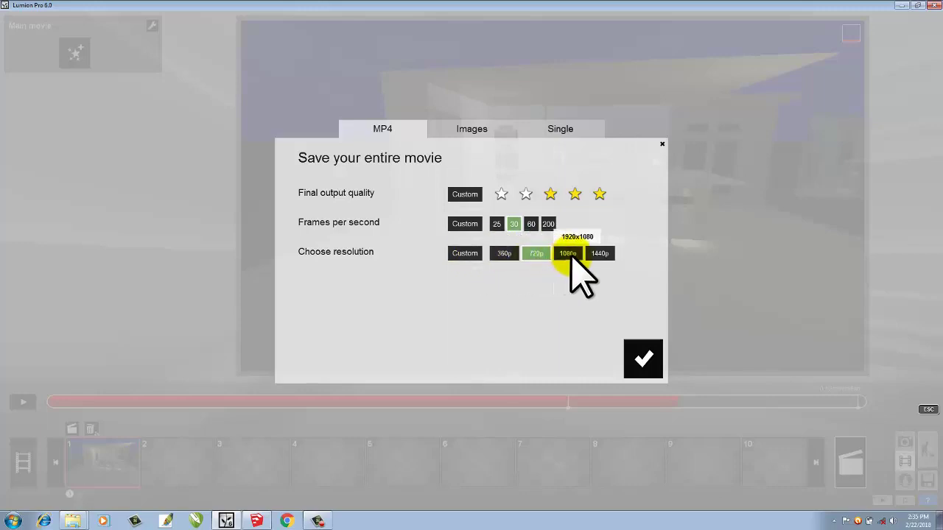
pyautogui.click(569, 254)
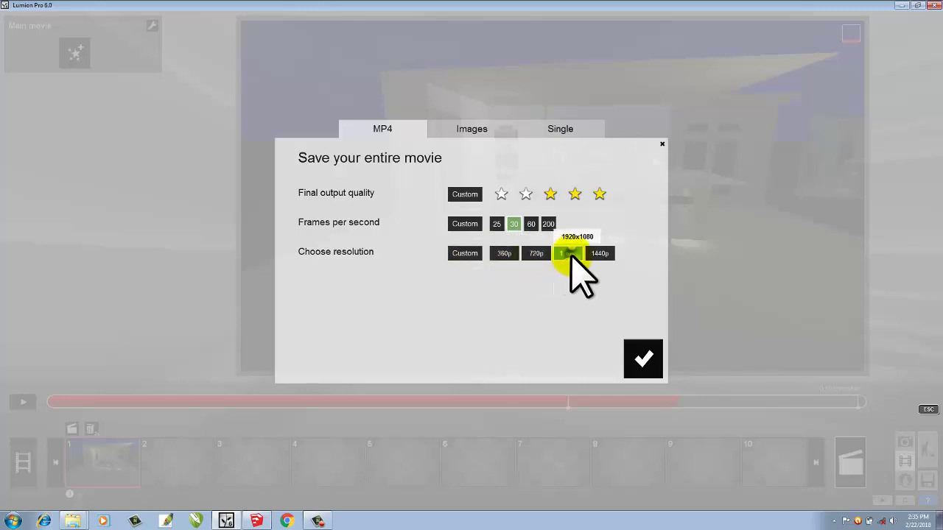
pyautogui.click(650, 353)
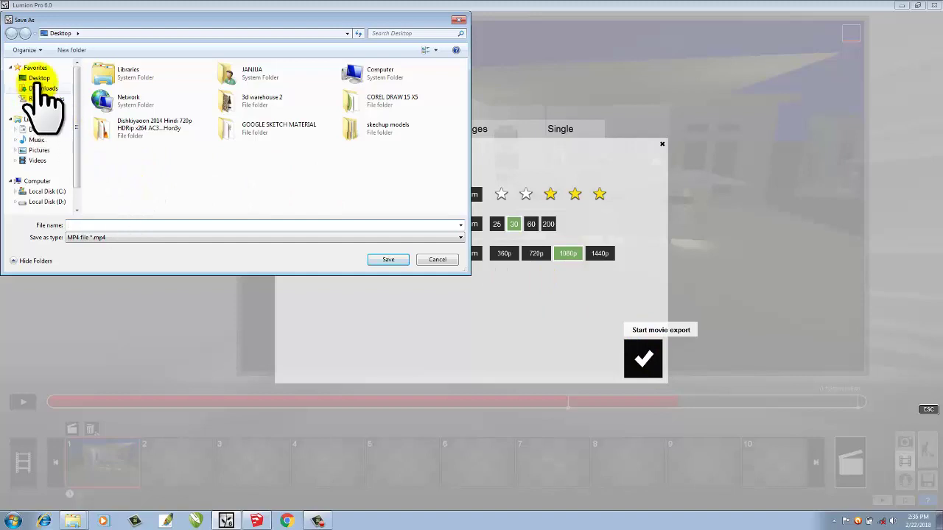
# Step: Save the movie as 'my project' on the Desktop to begin the 1920x1080 render
pyautogui.click(118, 225)
pyautogui.write('my project')
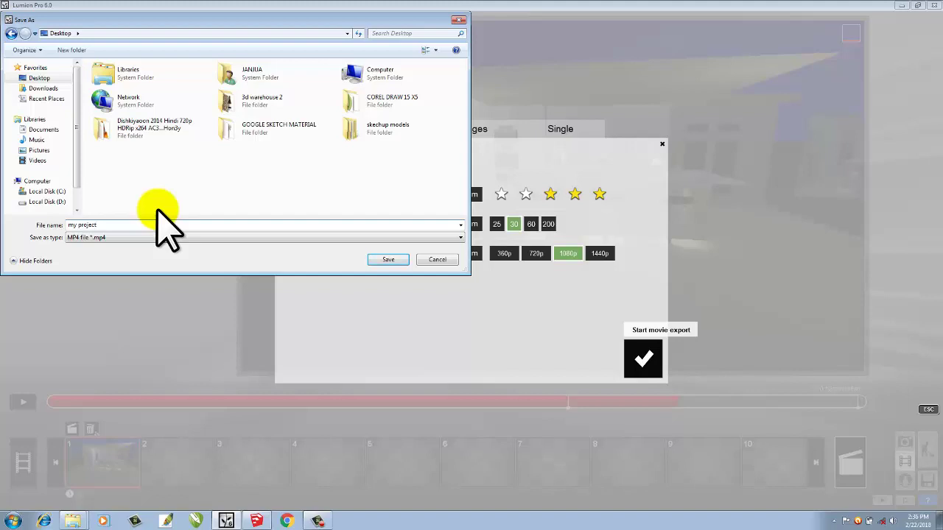
pyautogui.click(386, 259)
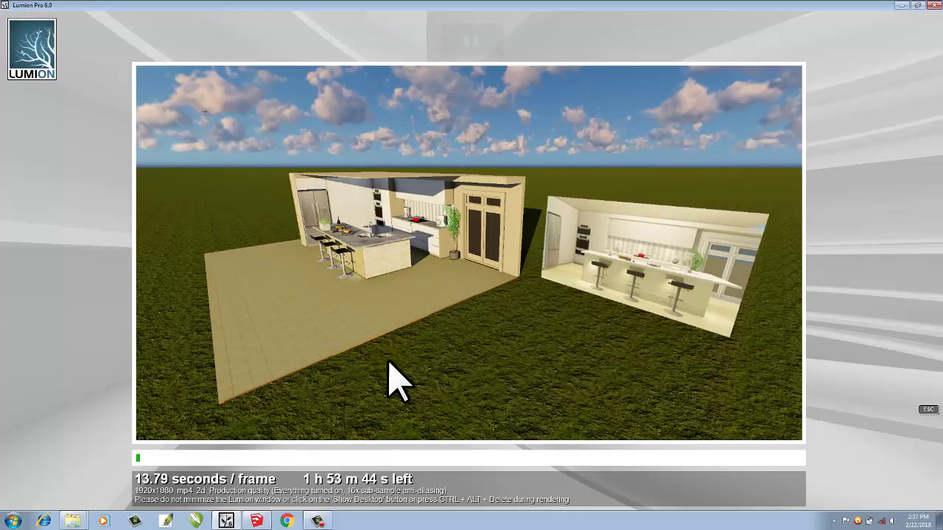
# Step: Let the MP4 render run until only about 12 seconds remain
pyautogui.click(313, 508)
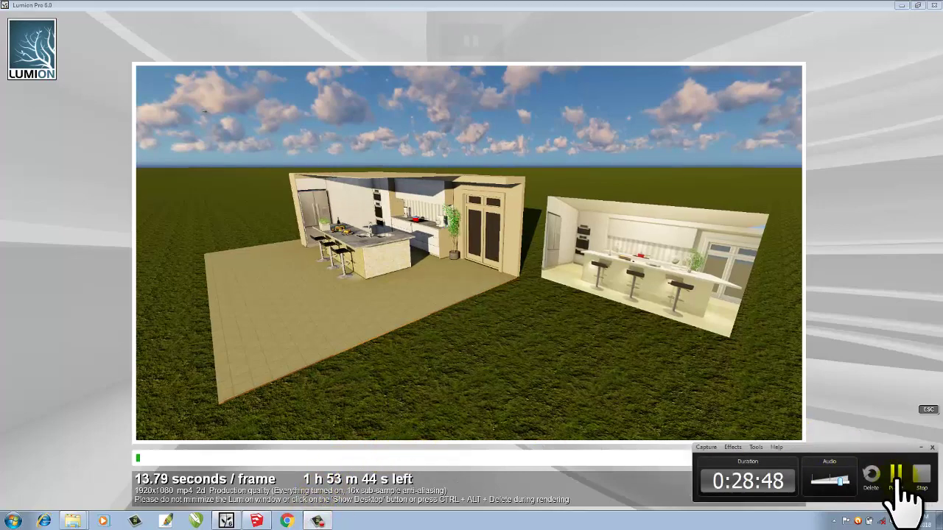
pyautogui.click(895, 475)
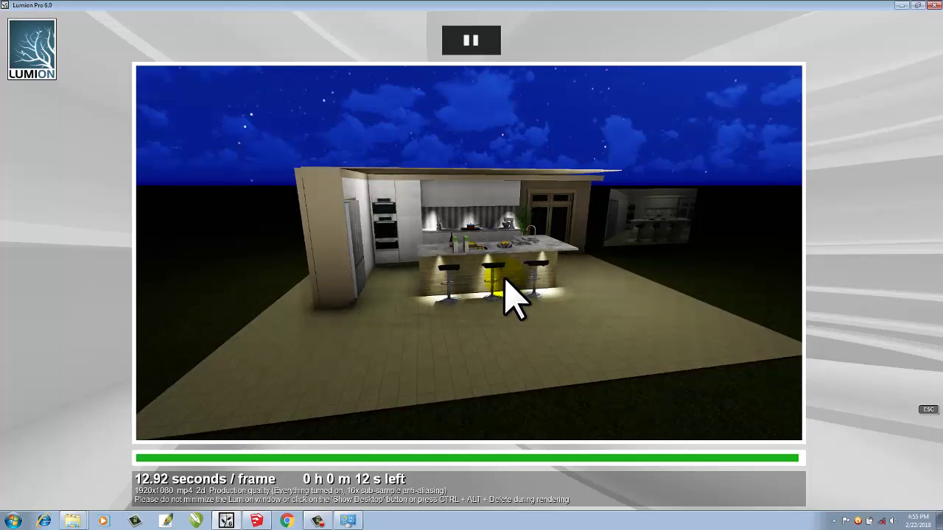
# Step: Play my project.mp4 from the Desktop folder in VLC media player
pyautogui.hotkey('alt', 'Tab')
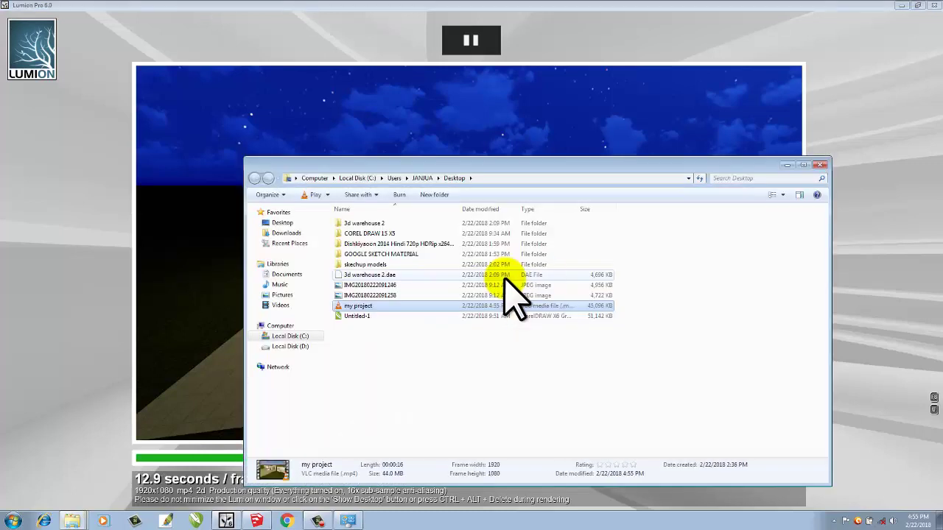
pyautogui.click(367, 303)
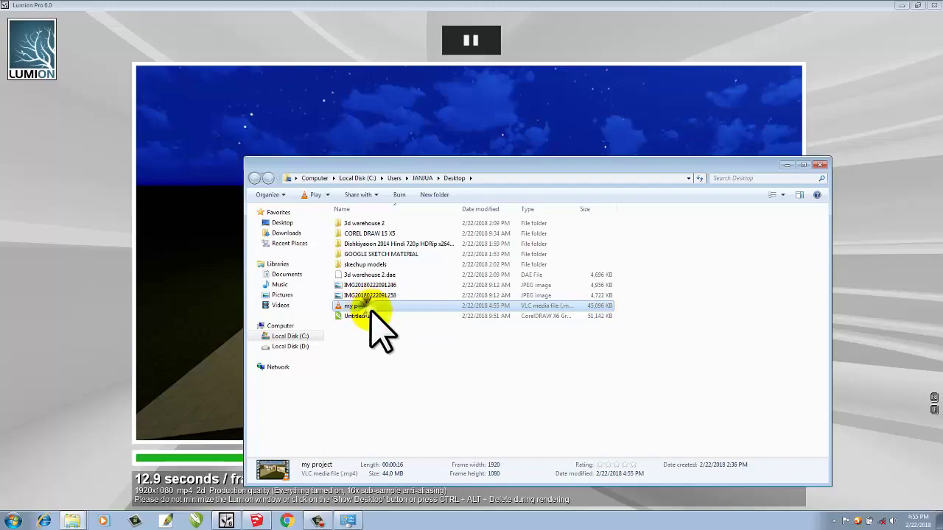
pyautogui.doubleClick(366, 304)
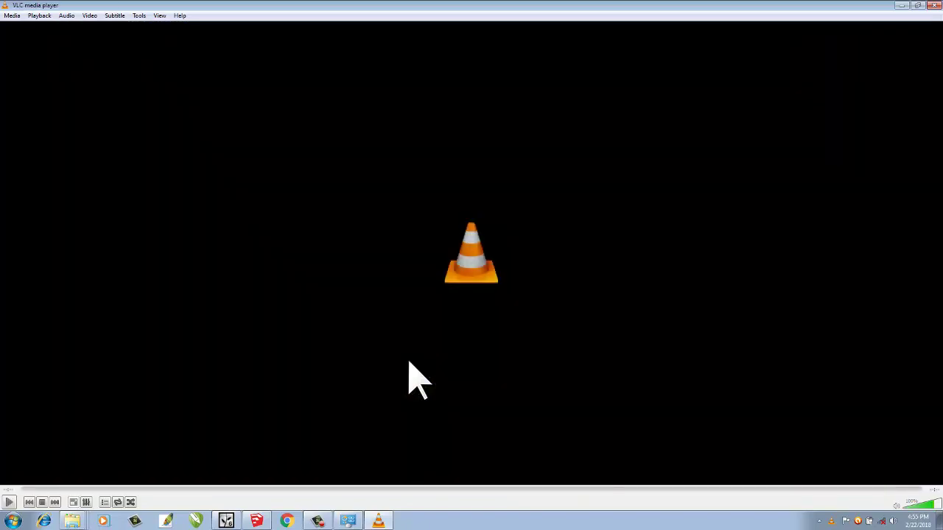
# Step: Restart my project.mp4 in VLC from the daylight opening shot of the kitchen
pyautogui.click(9, 502)
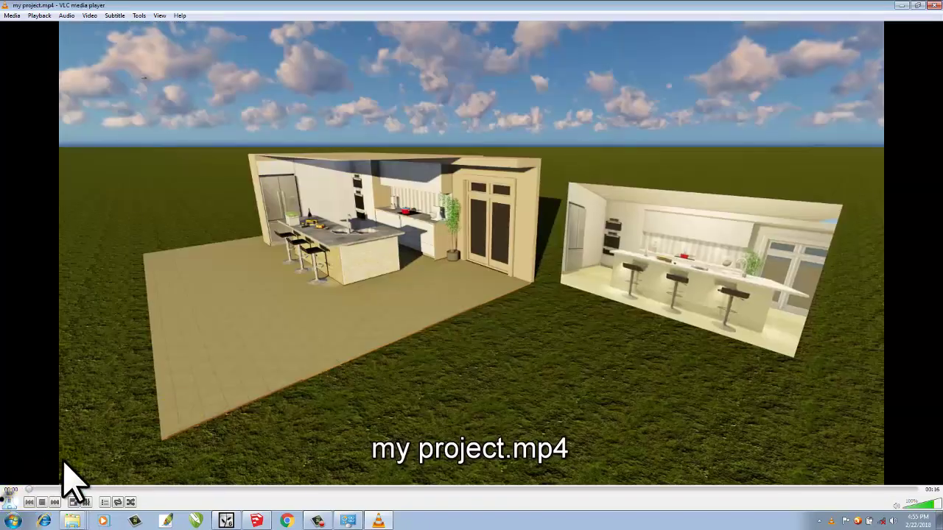
pyautogui.click(279, 378)
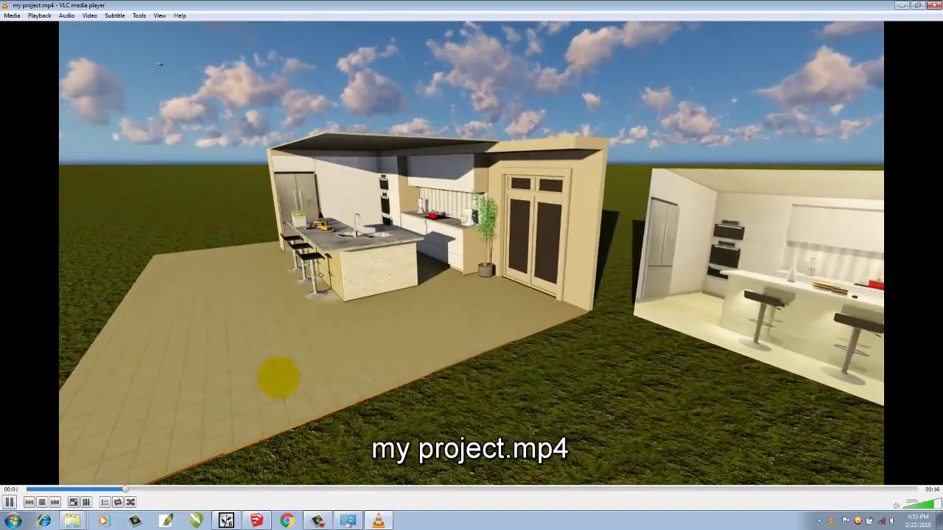